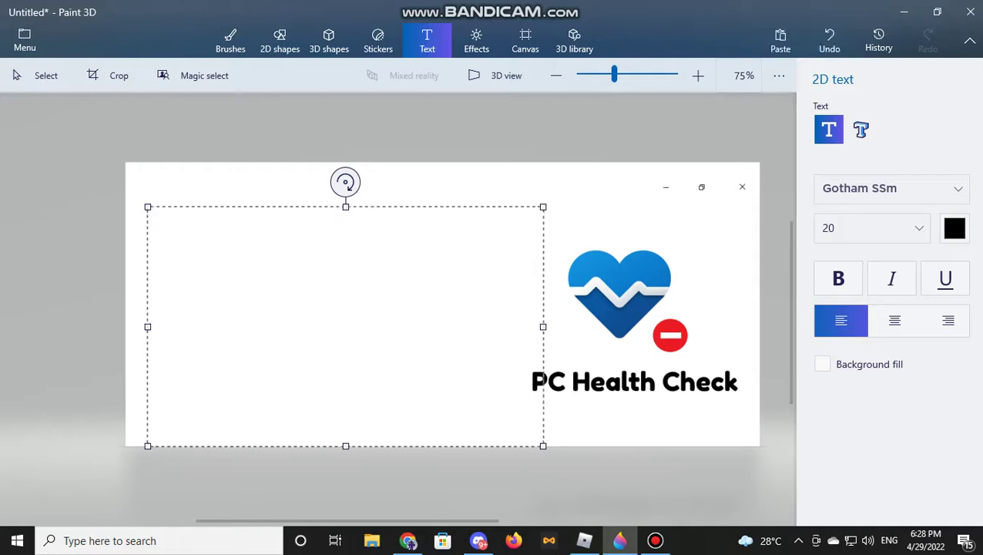
Step: Enlarge the text box and write "Hello YT, this tutorial will going to show you on how to uninstall PC Health Check App from Windows 10"
left_click_drag(147, 206, 139, 183)
type("H")
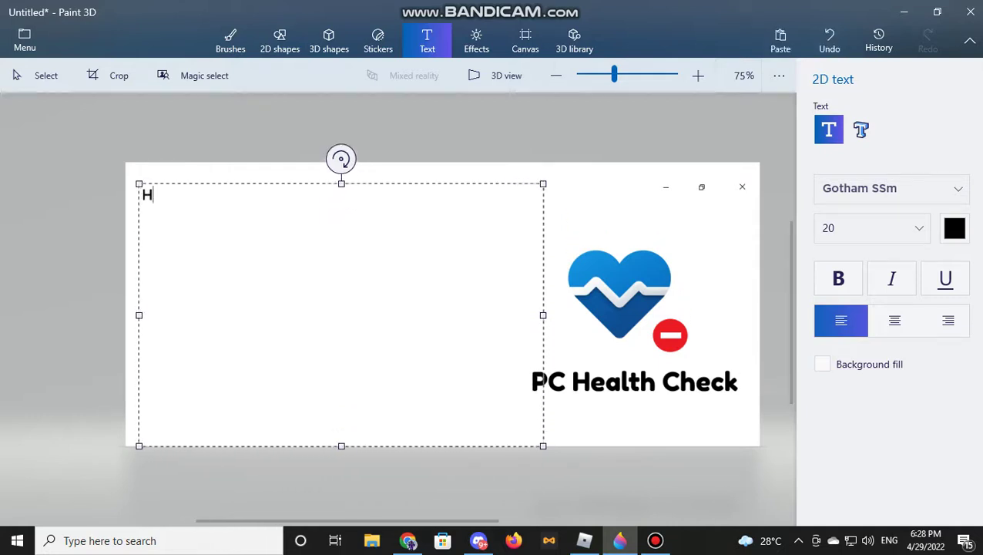
type("ello YT, this")
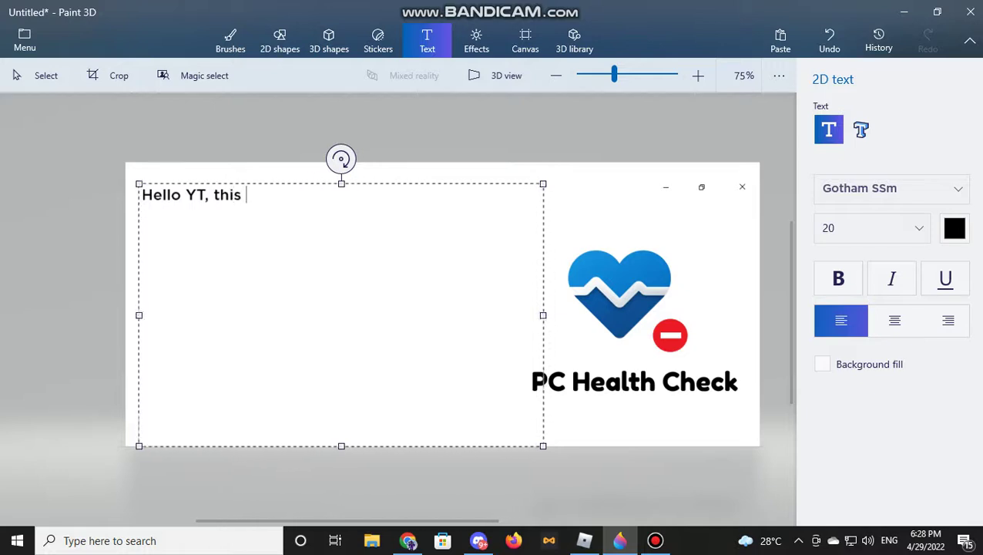
type(" tutoria")
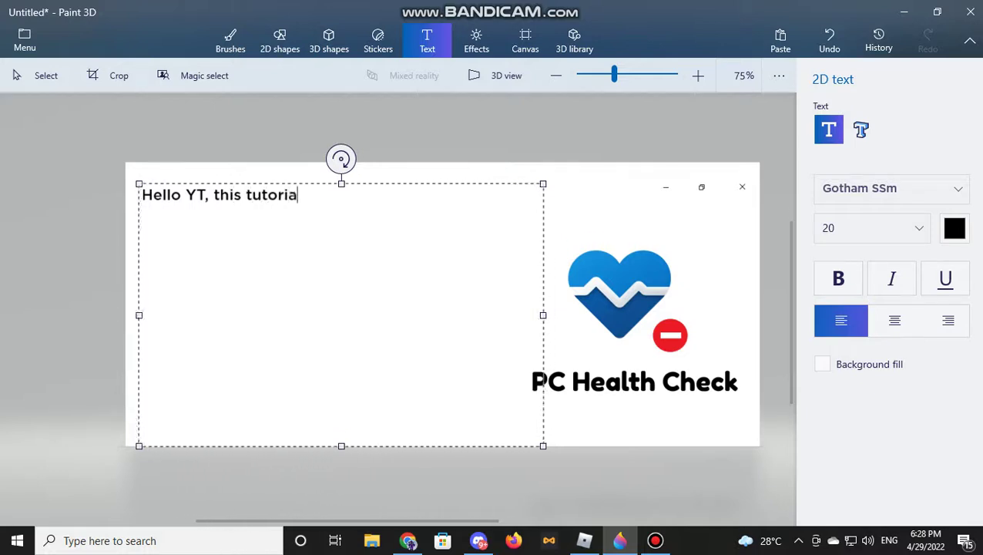
type("l will going to sho")
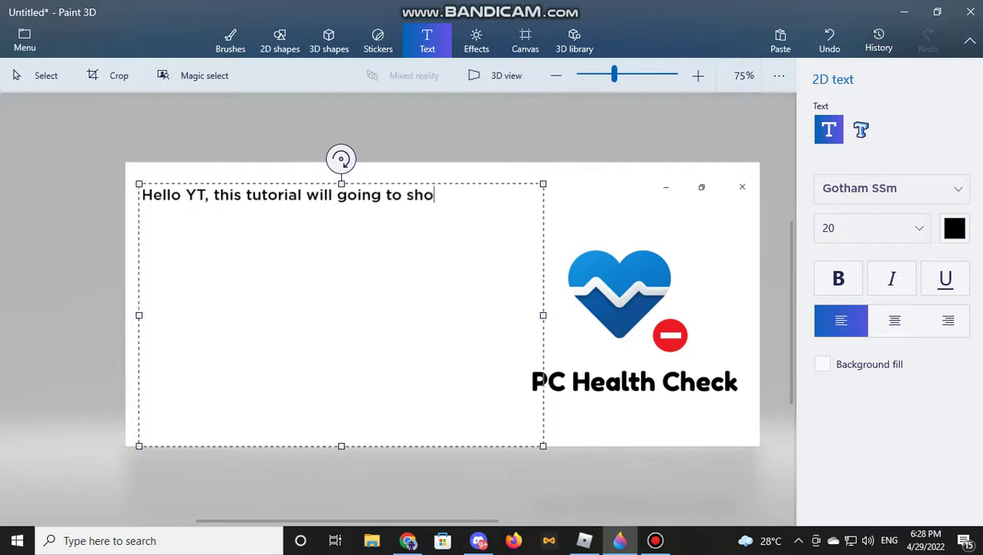
type("w you on ho")
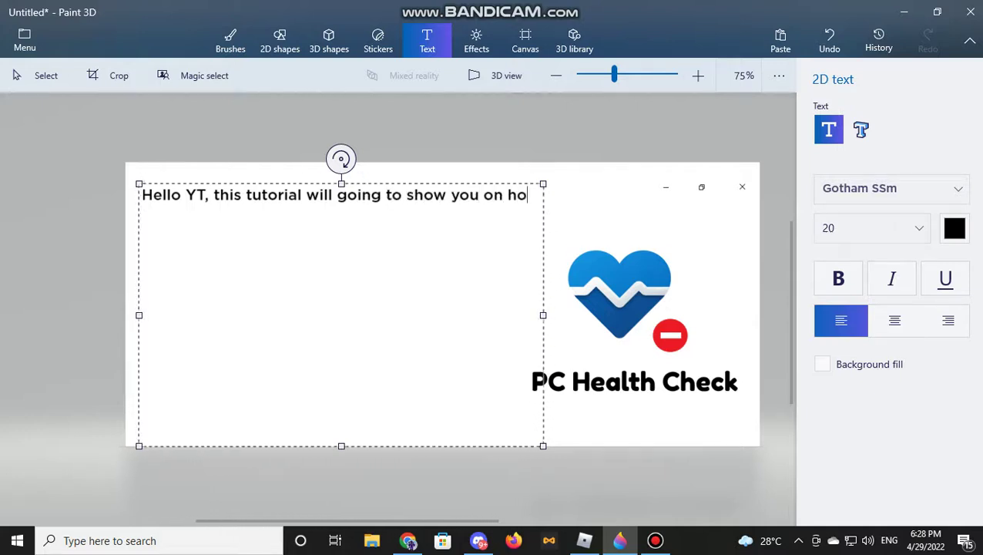
type("w to un")
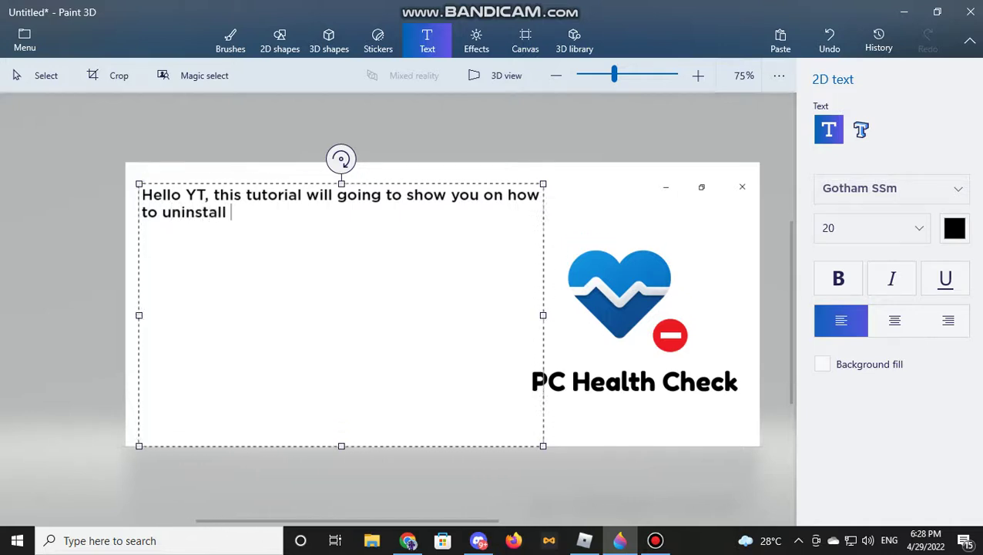
type("install PC Health")
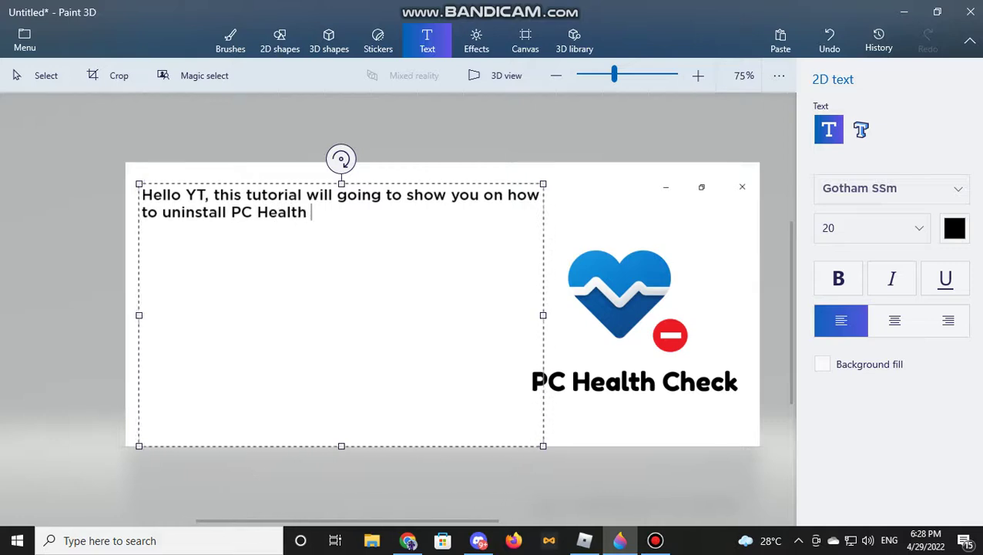
type(" Check up")
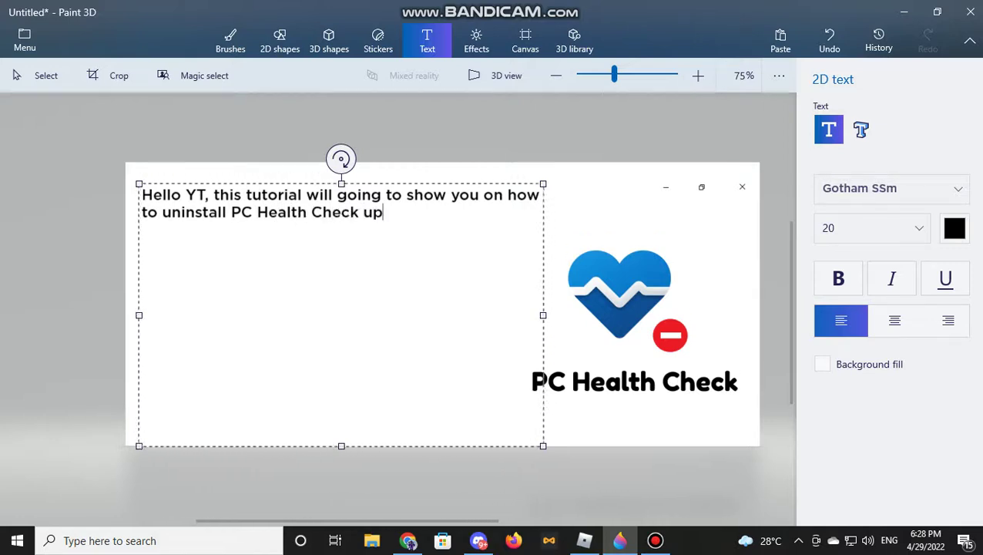
key("BackSpace")
key("BackSpace")
type("App from Windo")
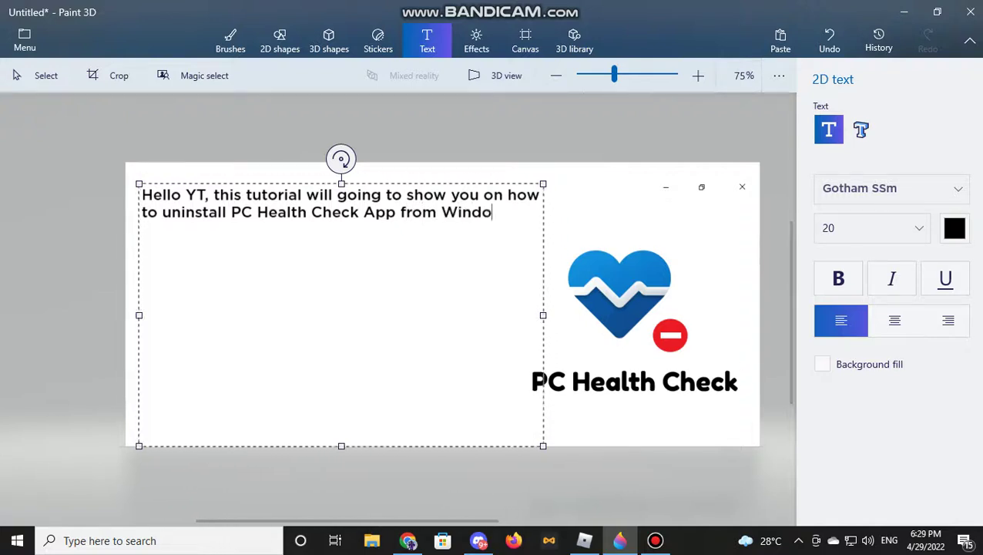
type("ws 10")
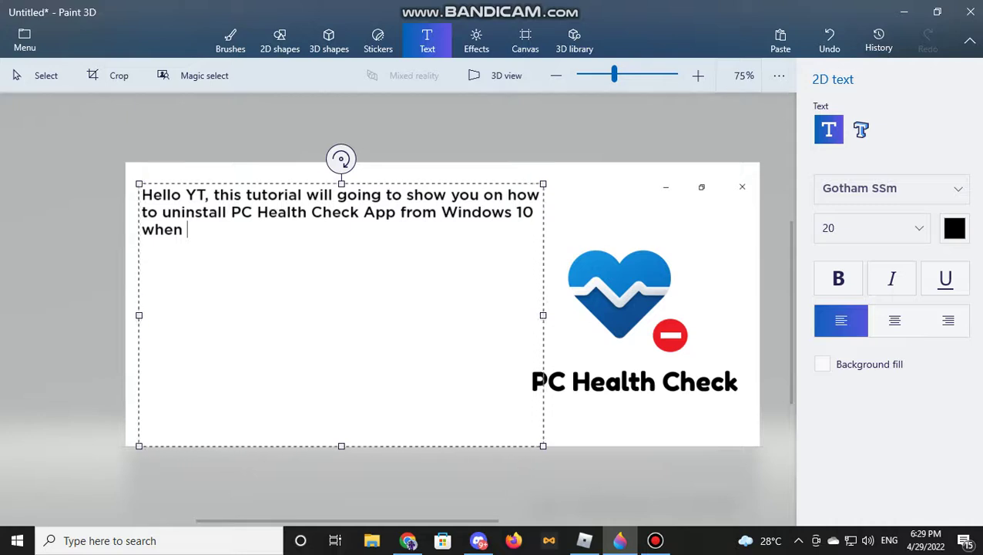
Step: Continue the sentence with "when you install KB5005463 update from Windows Update", inserting the update number from the clipboard history
type(" you install")
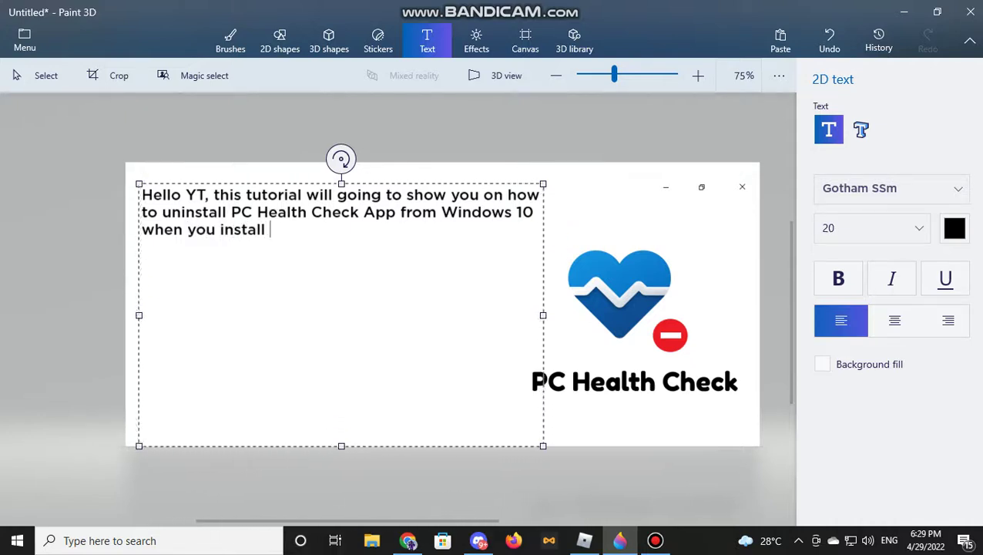
key("super+v")
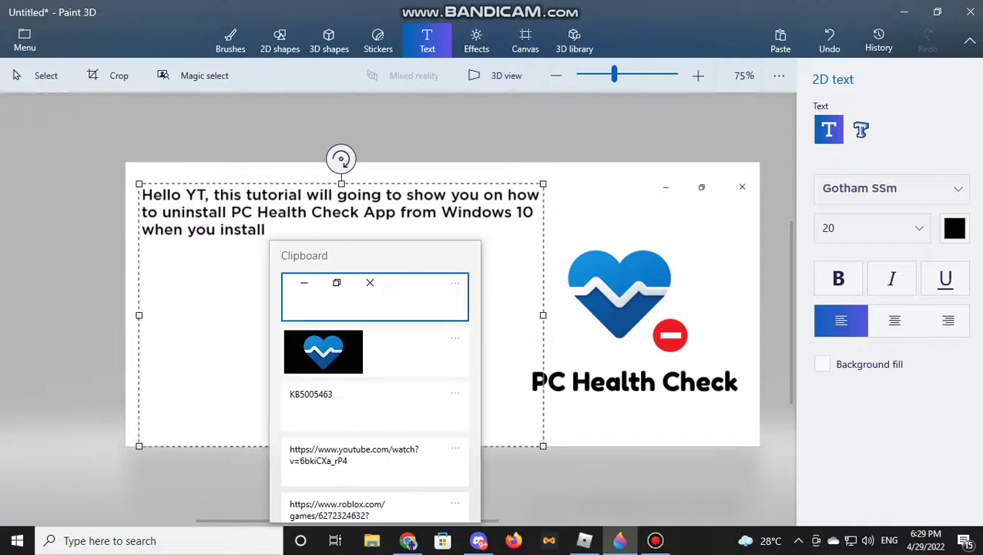
key("Down")
key("Down")
key("Return")
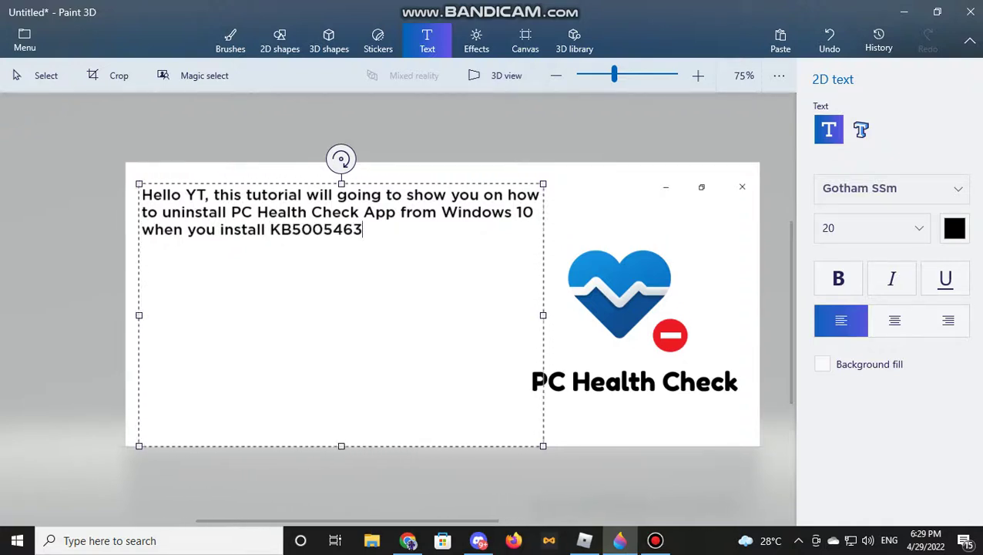
type("update from Wi")
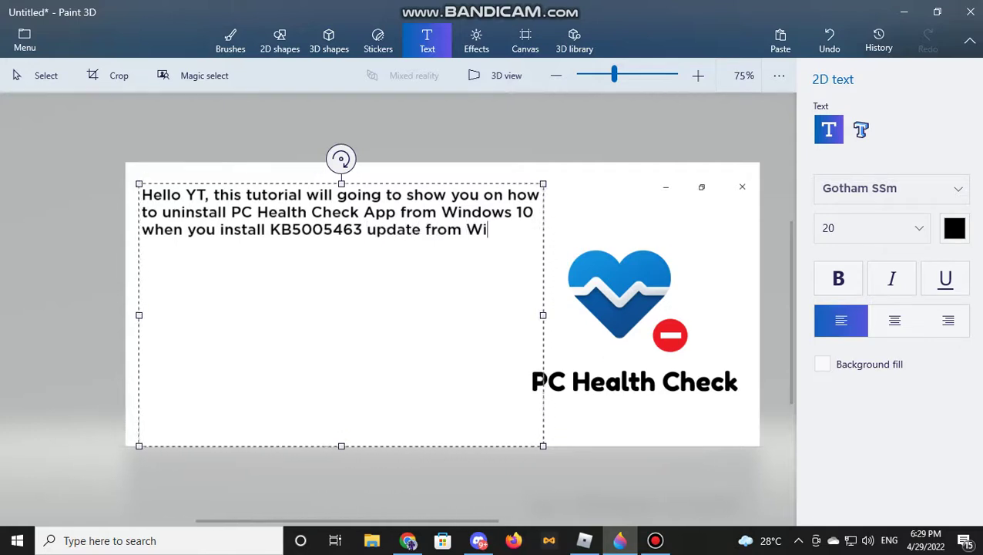
type("ndows Up")
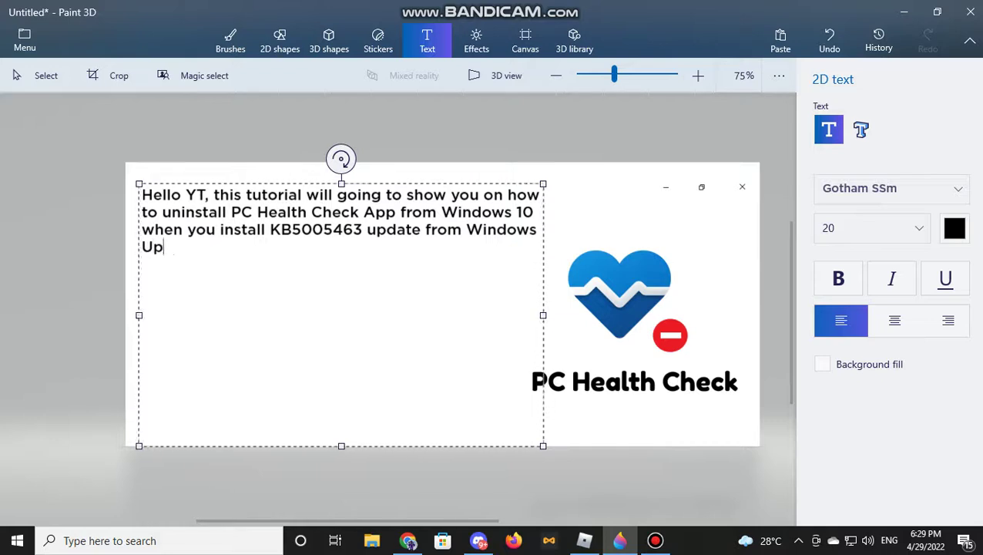
type("date")
Step: End the introductory sentence with "; let's get started!"
type("; ")
type("Iet's gets")
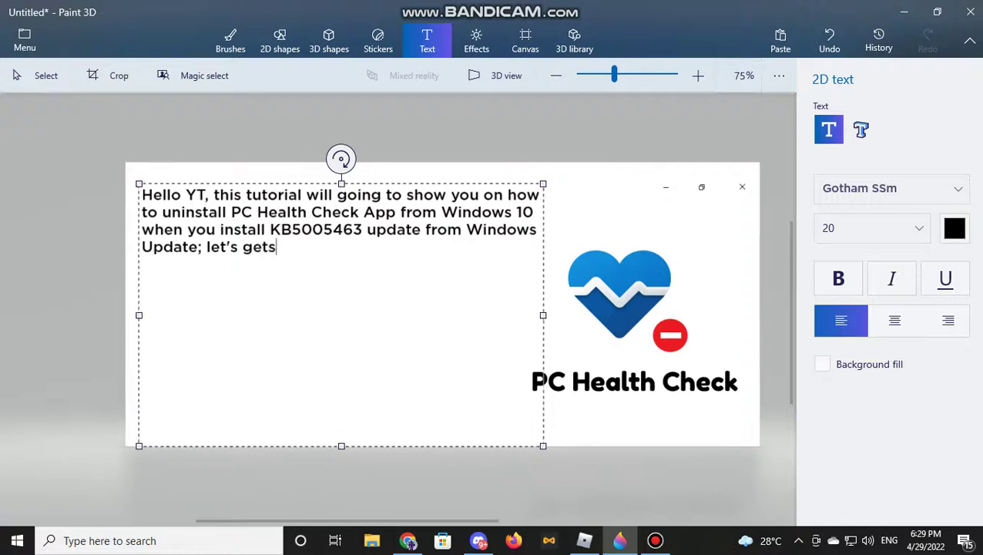
key("BackSpace")
type("starte")
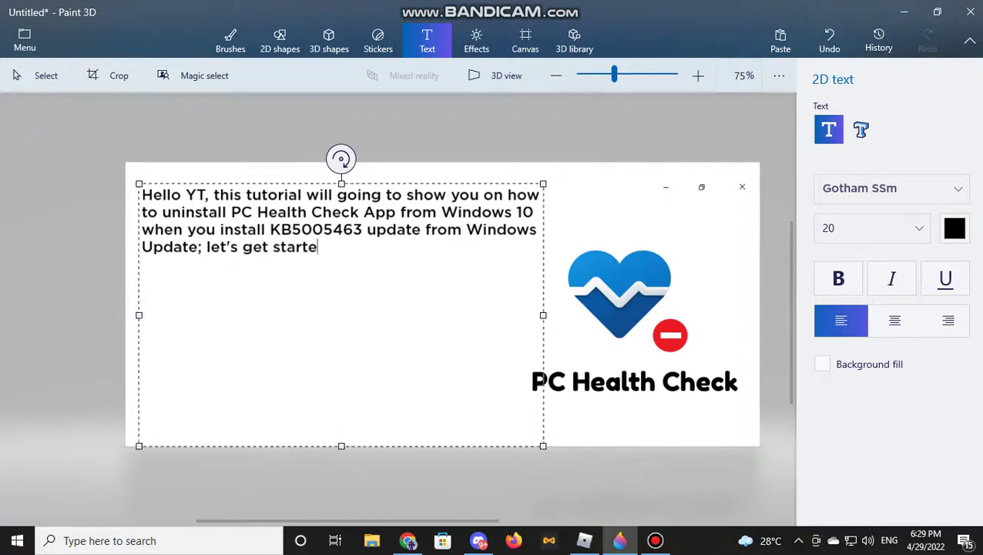
type("d")
type("! ")
Step: Write "This is simple, and easy to do: Follow me!" on a new line below the introduction
type("Thi")
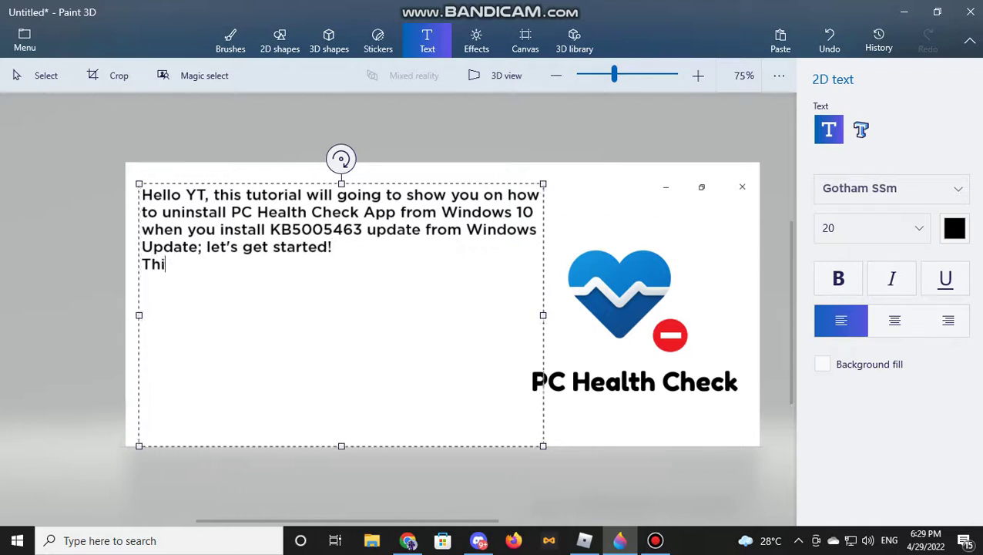
type("s is simpl")
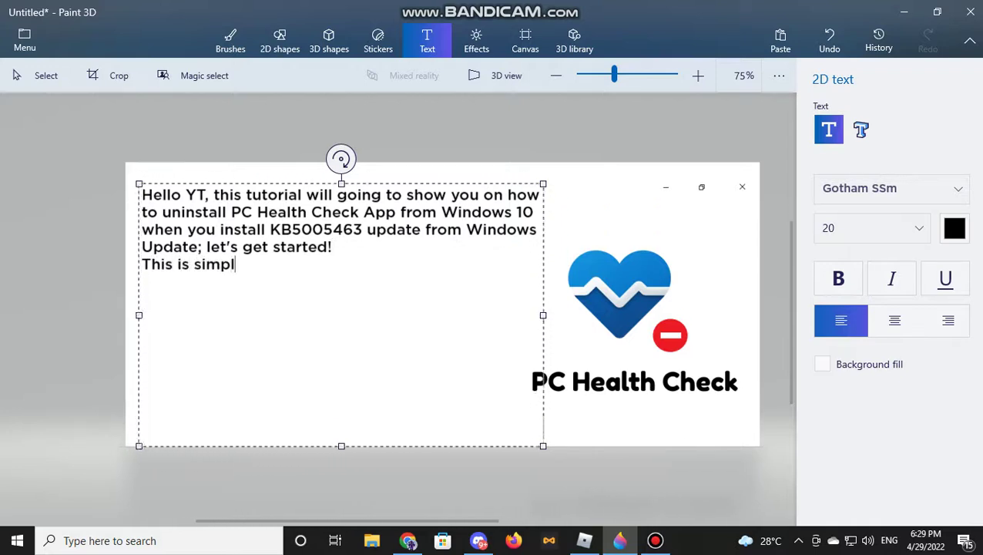
type("e, and easy ")
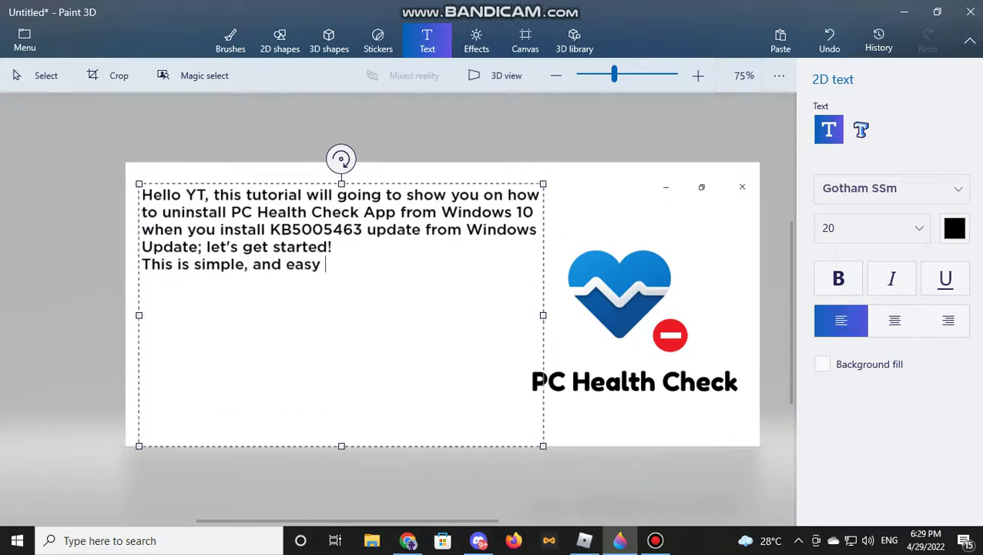
type("to do: ")
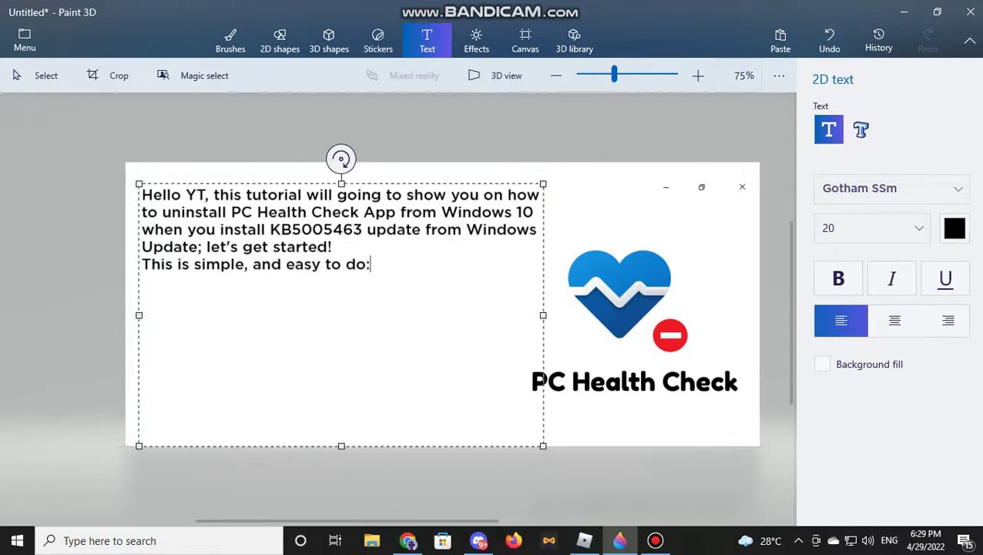
type("Follow ")
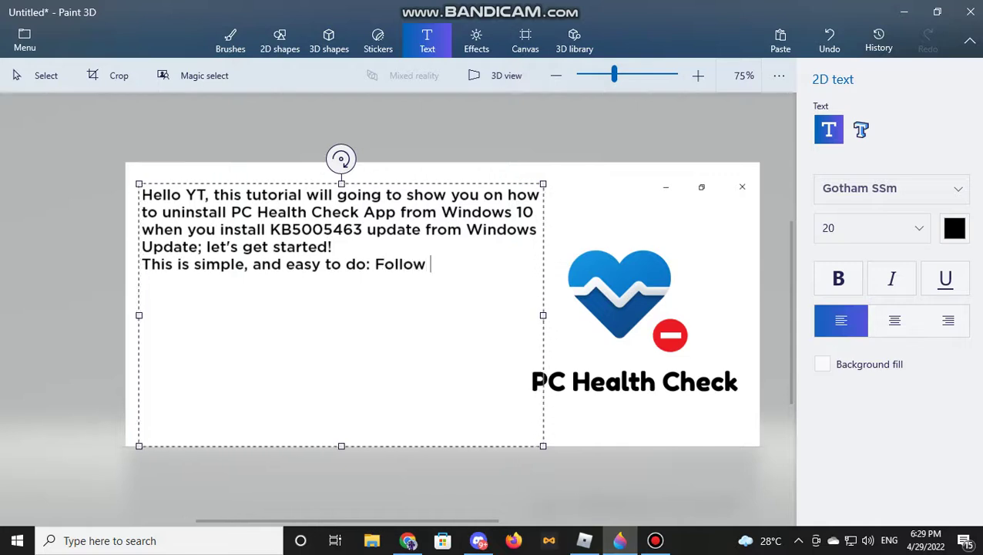
type("me!")
Step: Add the first instruction on its own line: "1. Hover to your search box and type Apps & Features."
key("Return")
type("1. Ho")
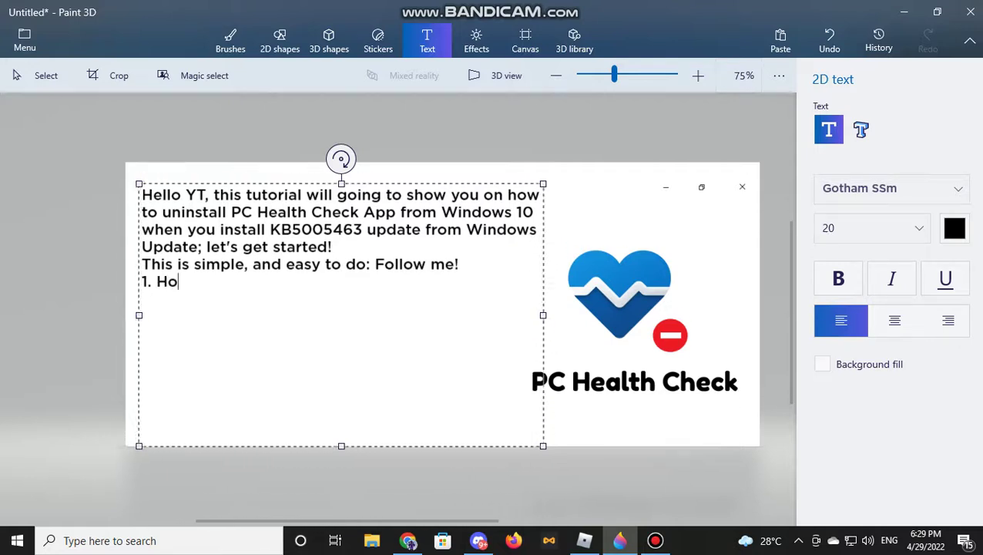
type("ver to your s")
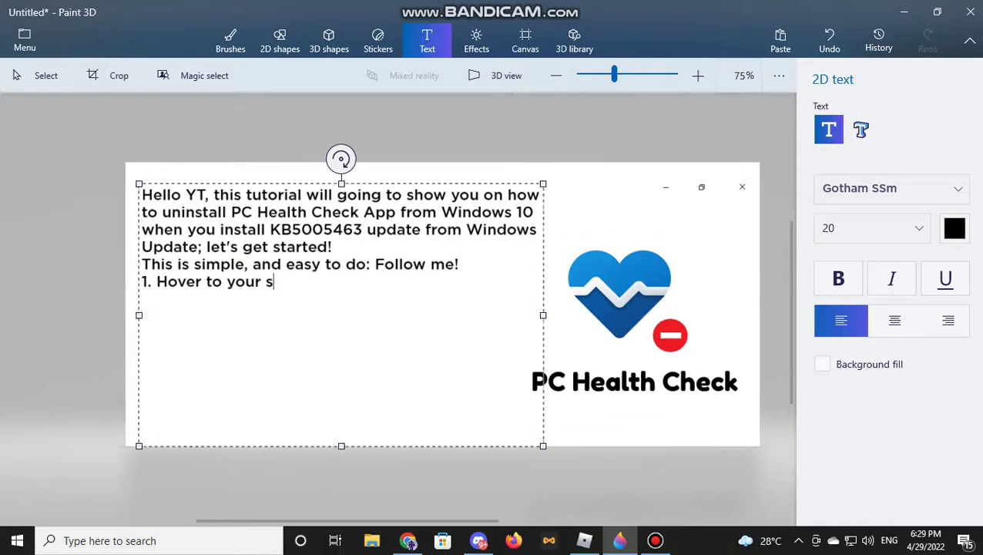
type("earch box and ")
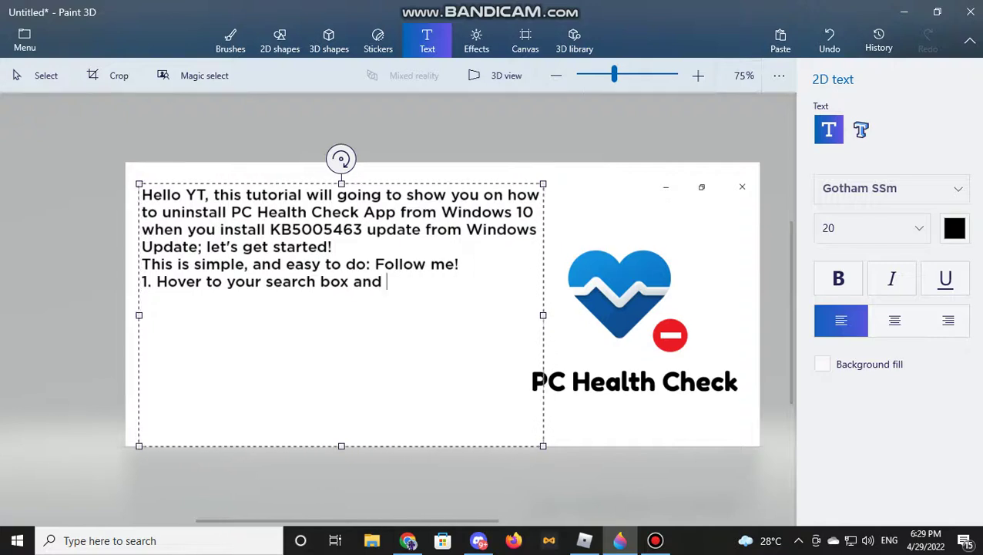
type("type Apps &")
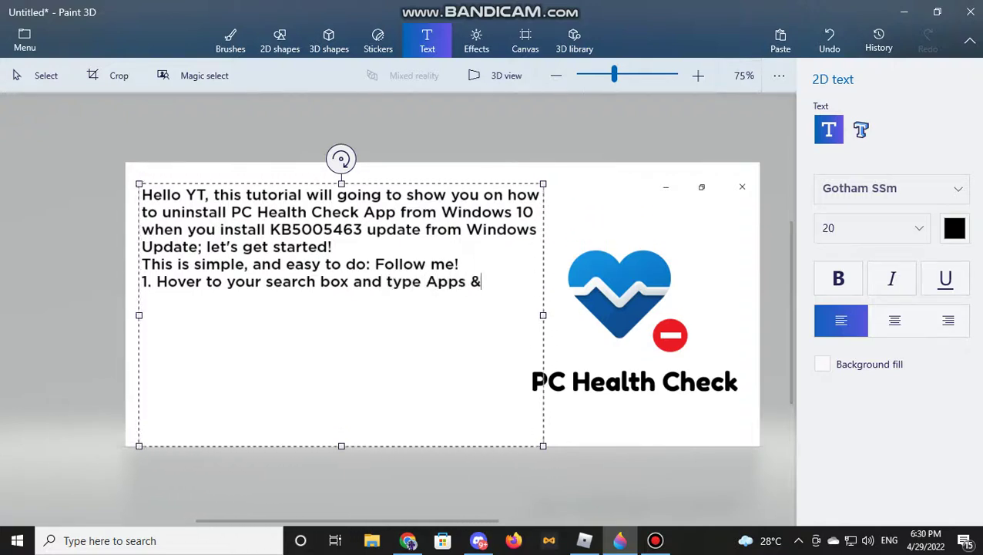
type(" Feature")
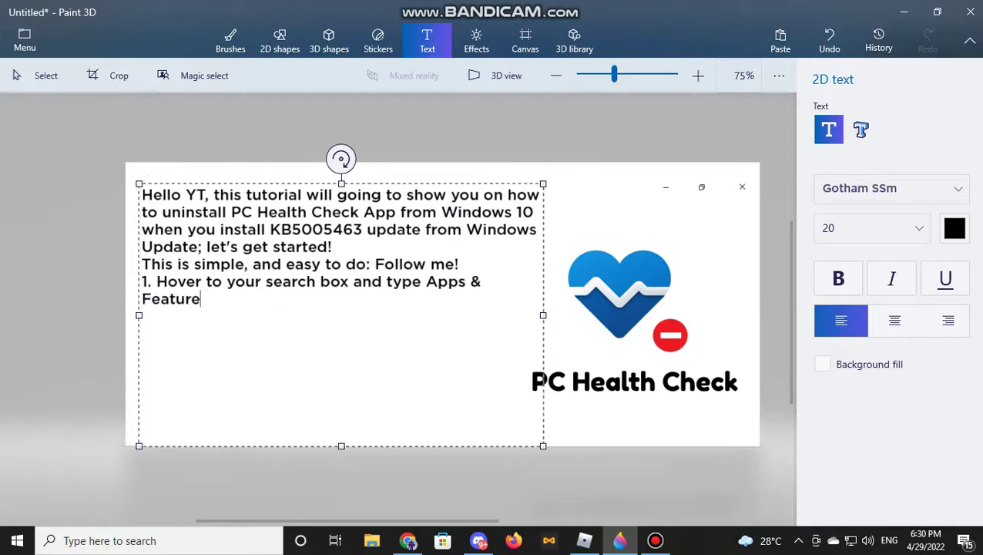
type("s.")
Step: Search Windows for "Apps" and open the Apps & features system settings
left_click(108, 540)
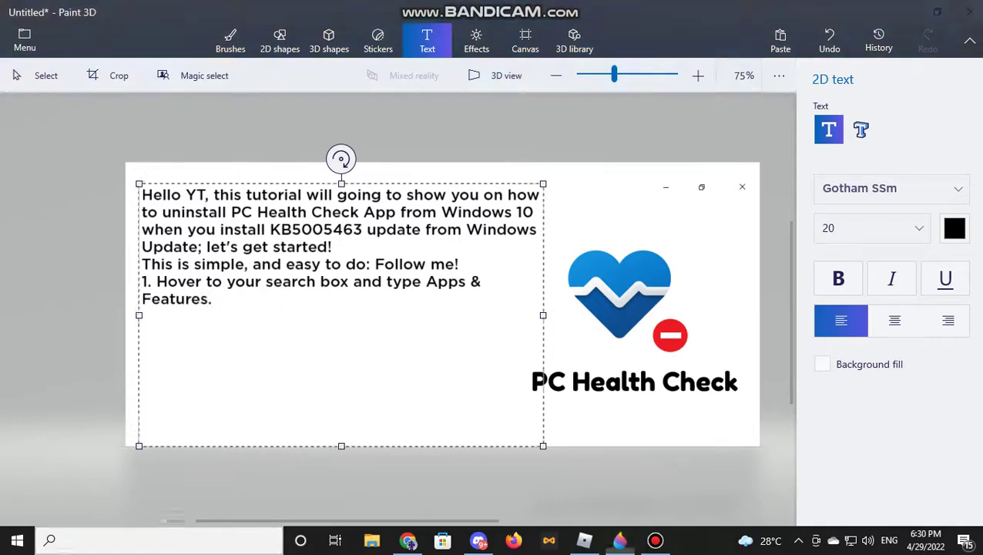
type("Apps")
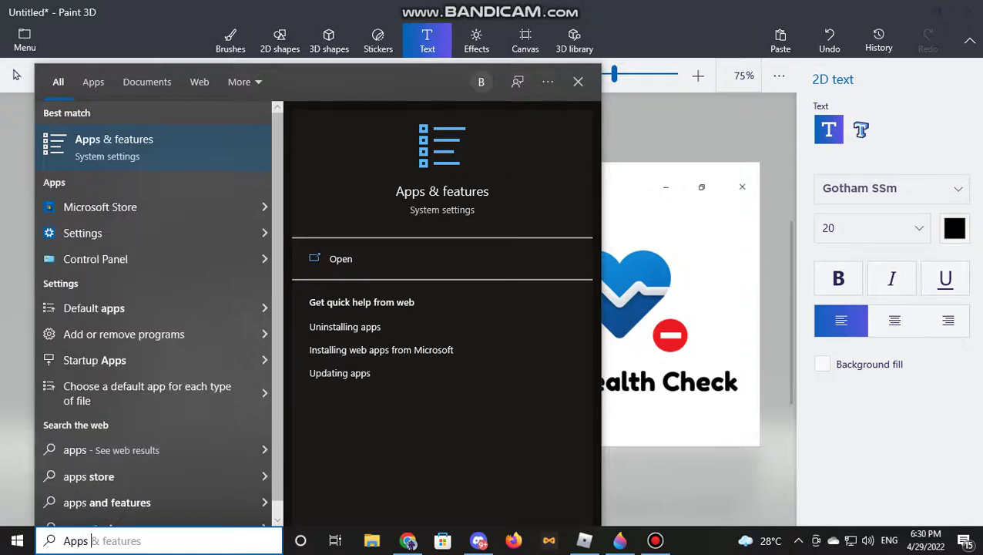
key("Return")
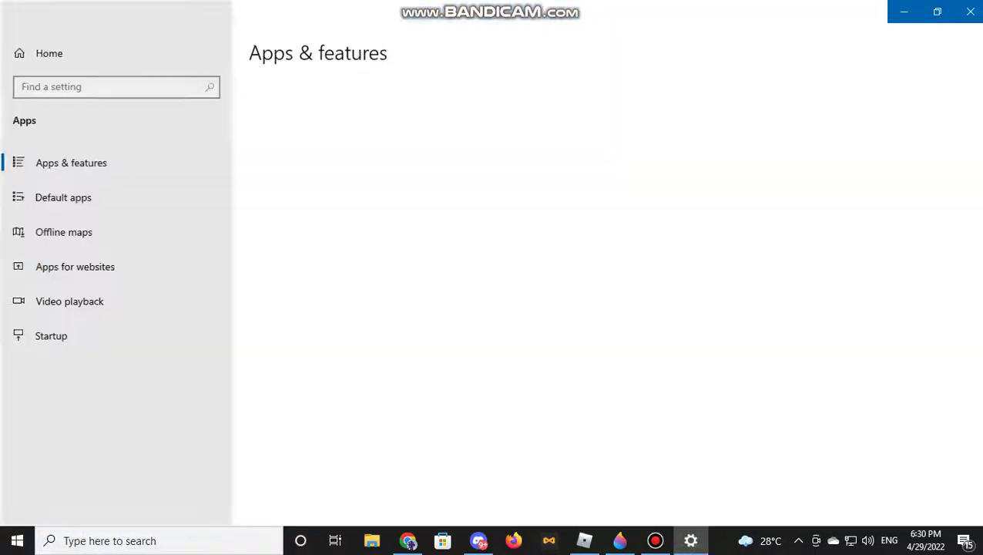
Step: Switch back to Paint 3D and add the second instruction on its own line: "2. Look for the PC Health Check app and select uninstall."
key("alt+Tab")
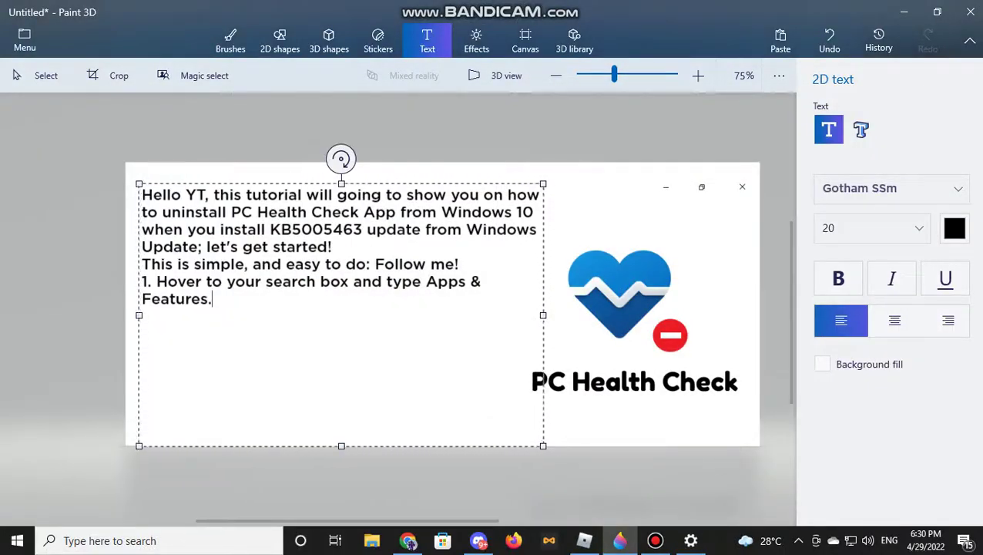
type("2.")
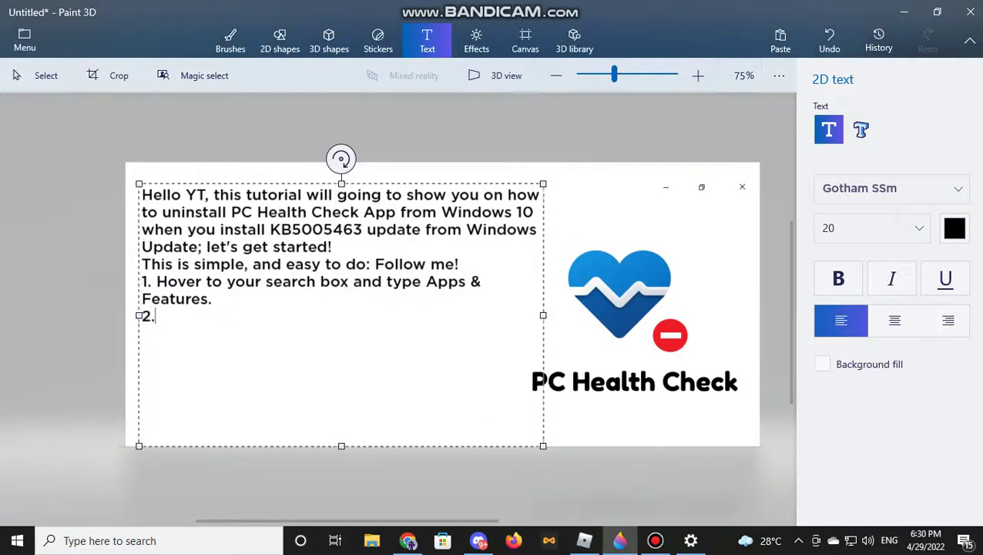
type(" Look for the PC")
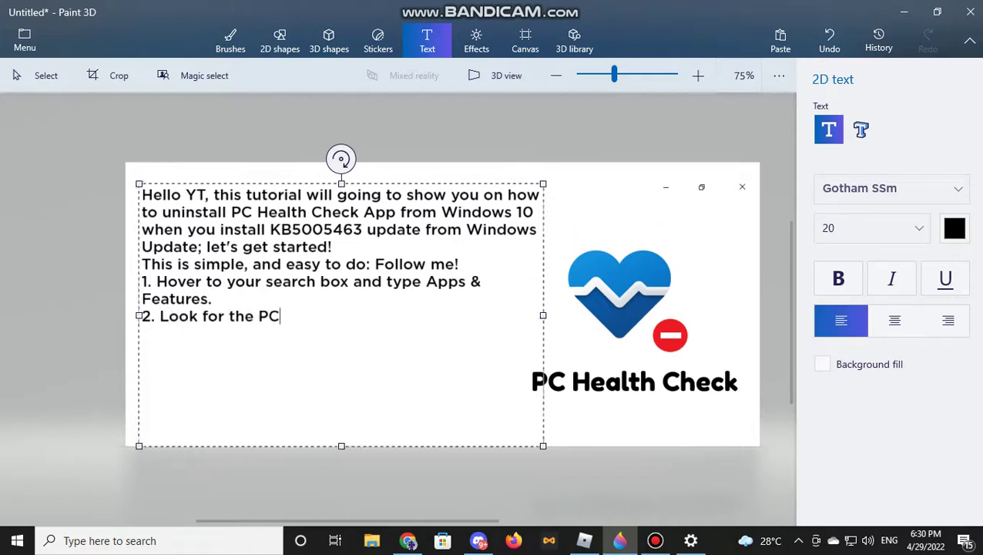
type(" Health ")
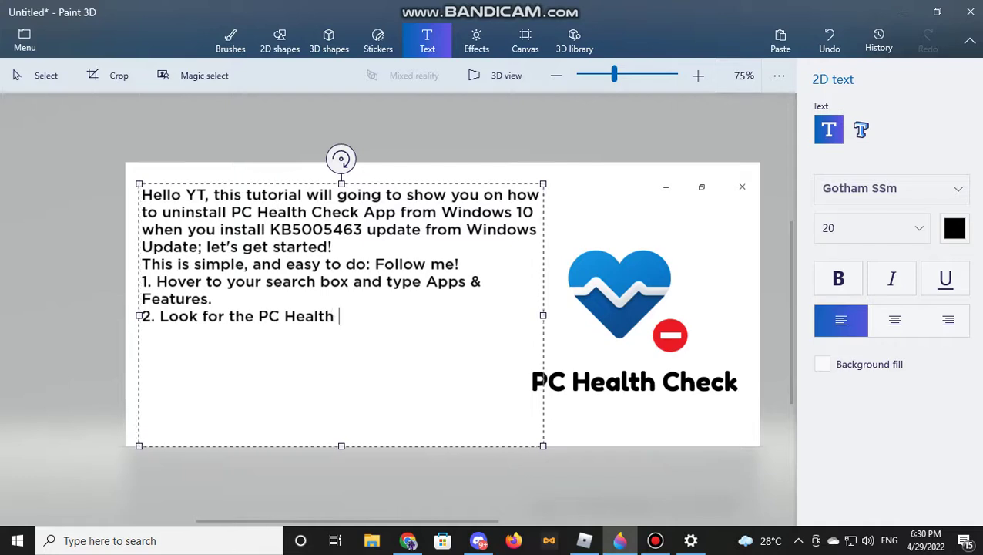
type("Check a")
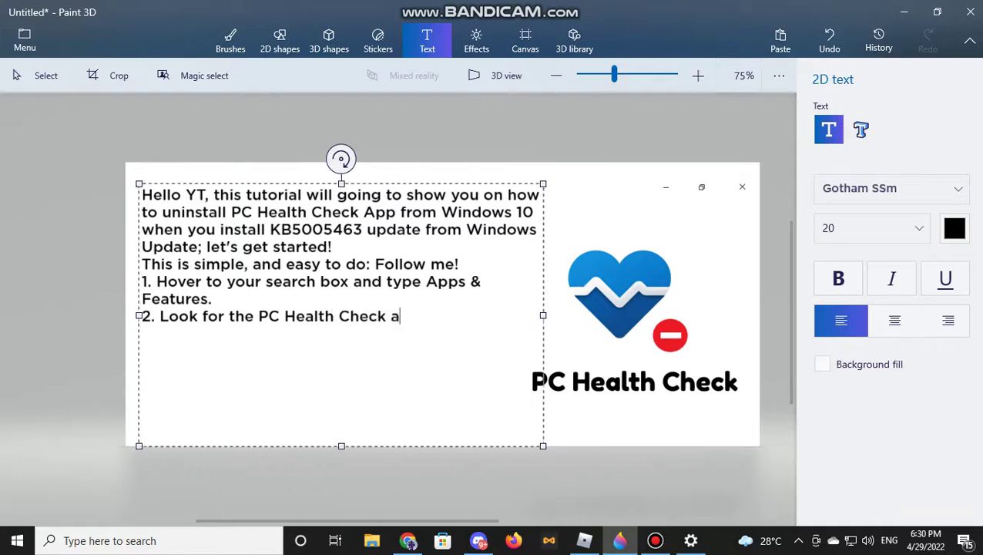
type("pp and ")
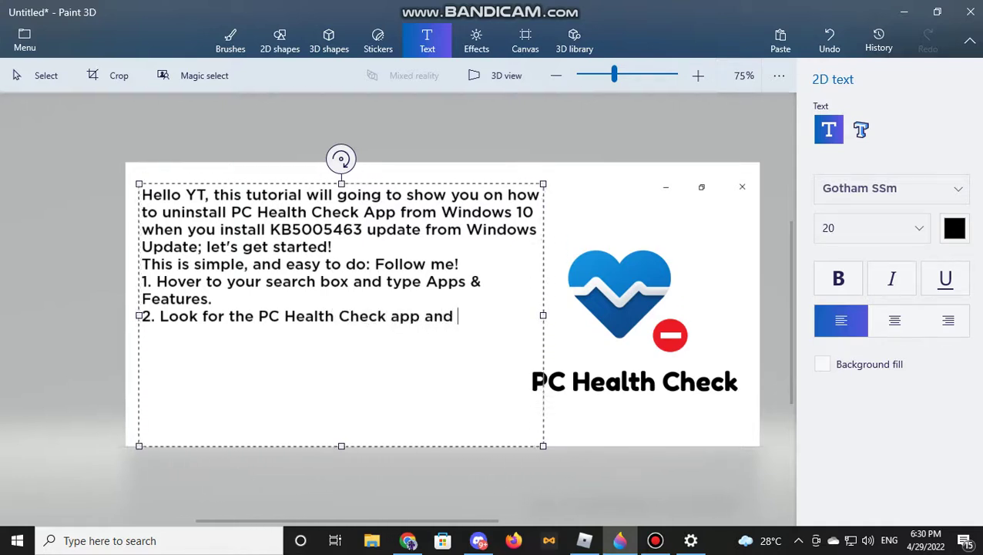
type("select ")
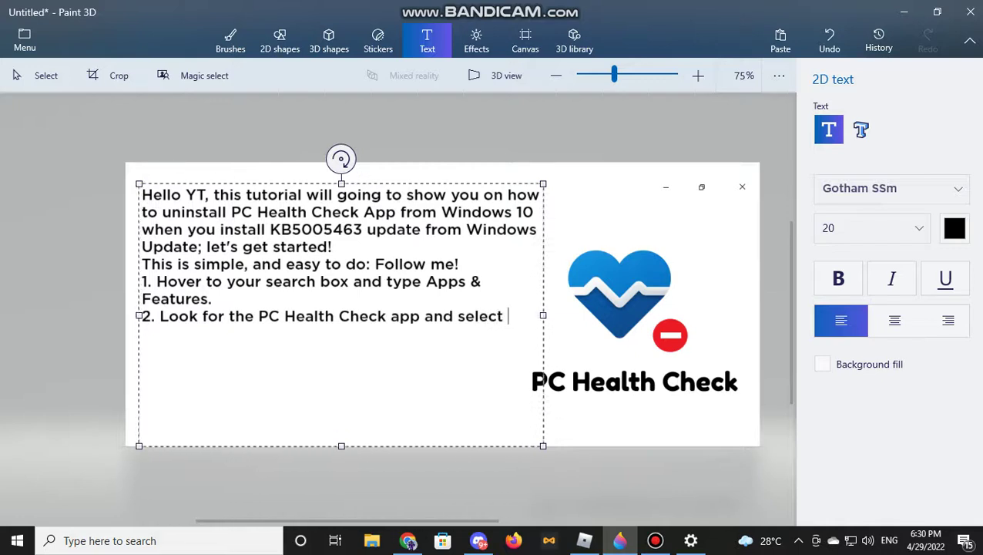
type("uninstall.")
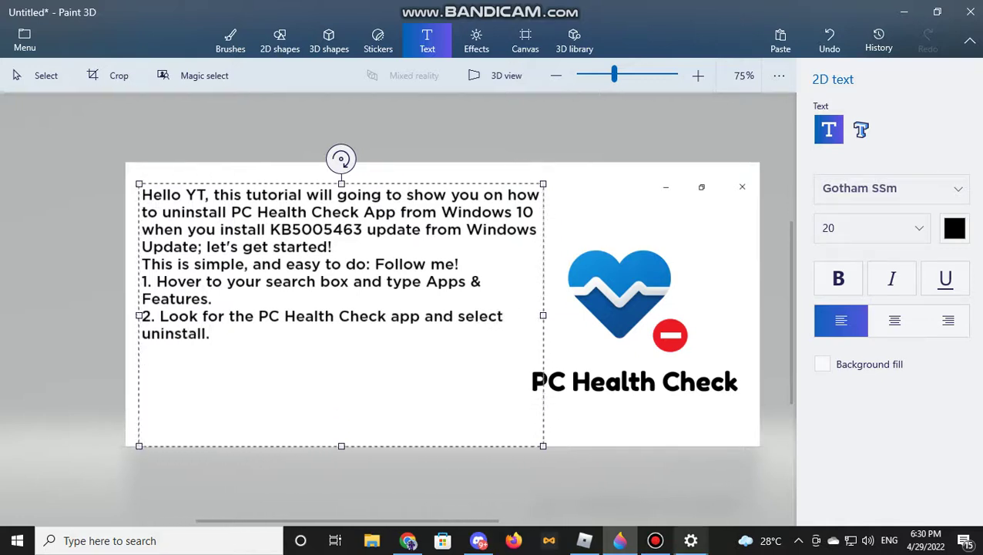
Step: Switch to Settings, find Windows PC Health Check in the Apps & features list and uninstall it
left_click(691, 540)
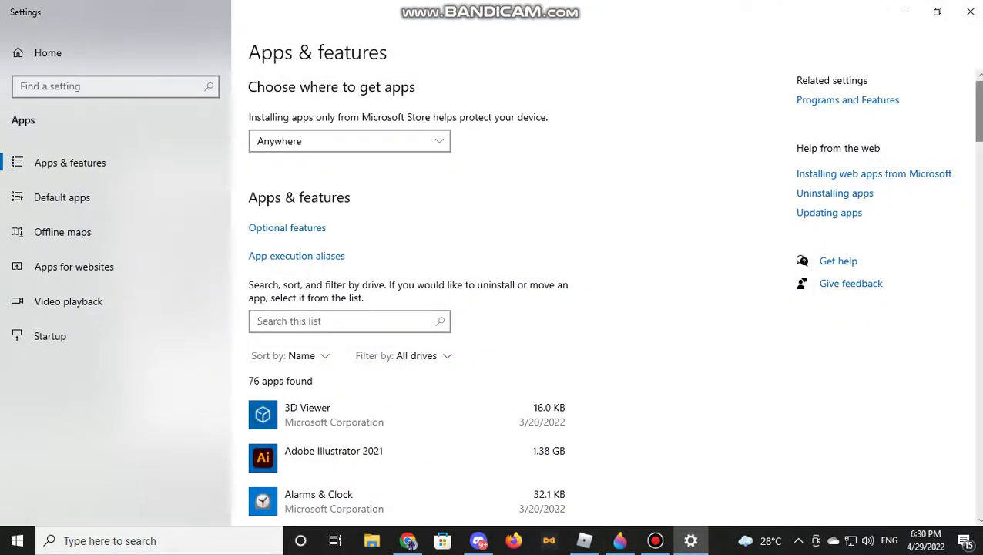
scroll(409, 308, "down", 10)
scroll(409, 309, "down", 12)
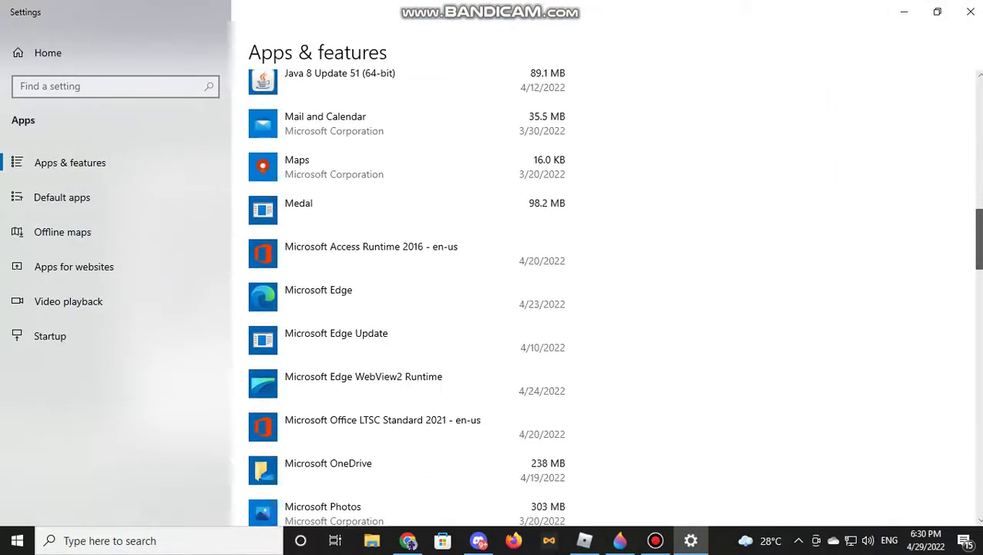
scroll(408, 308, "down", 9)
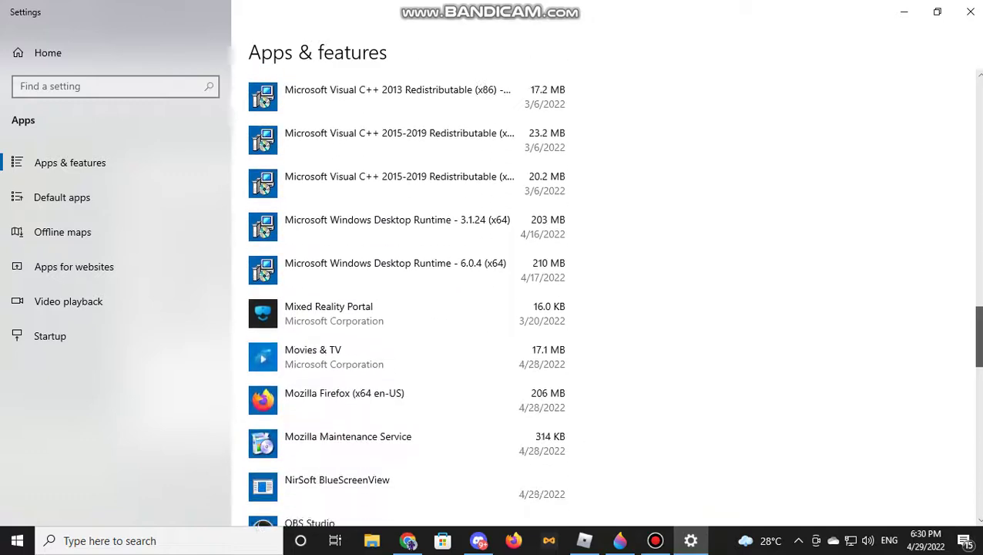
scroll(409, 308, "down", 8)
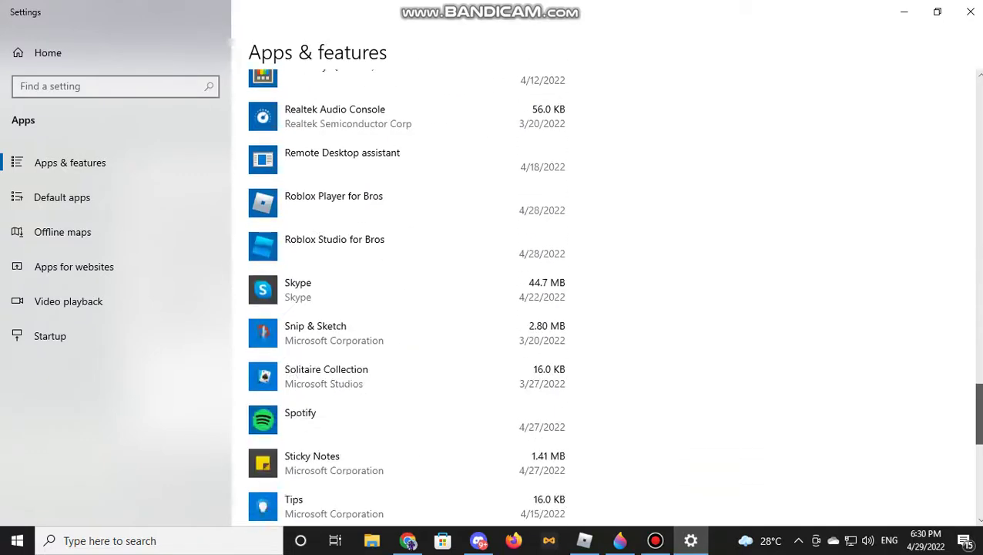
scroll(408, 308, "down", 3)
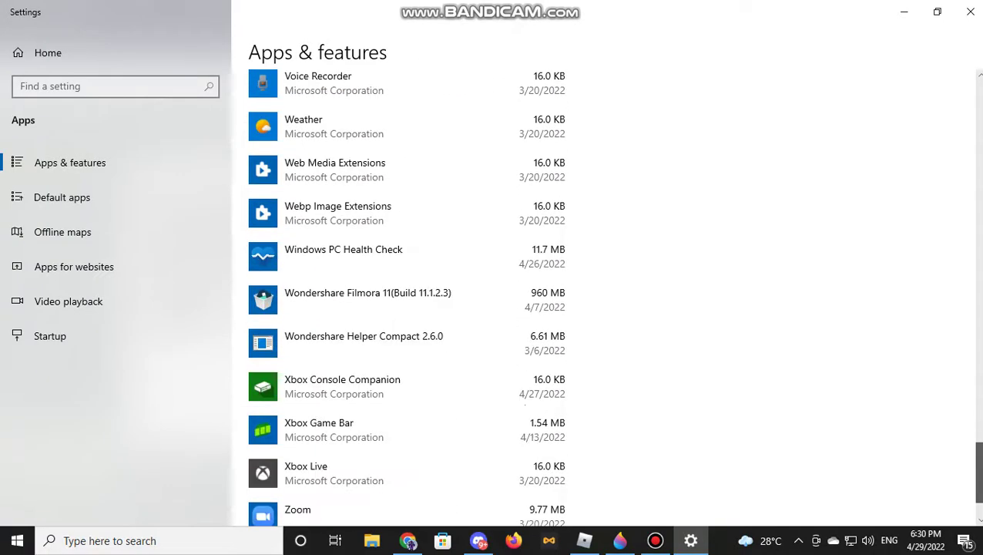
left_click(343, 256)
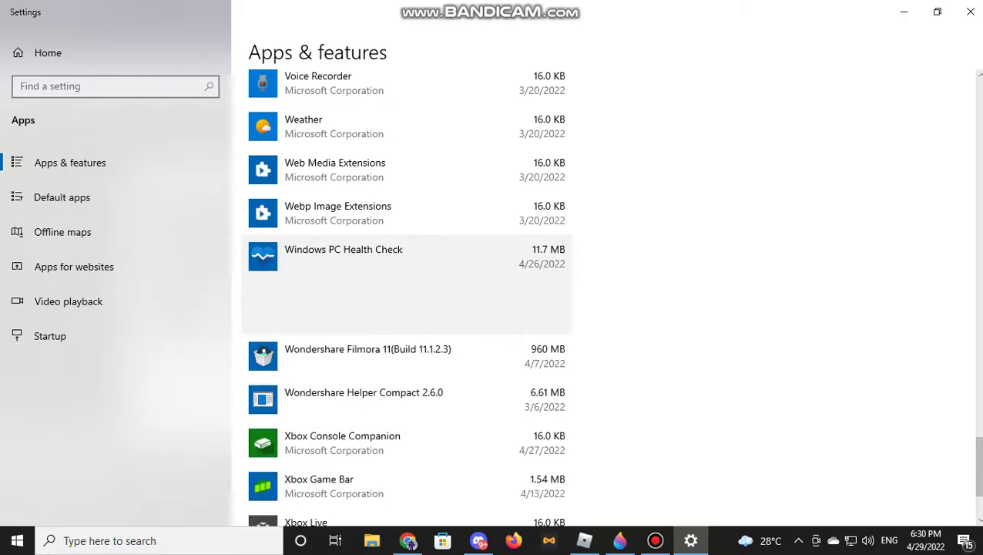
left_click(507, 316)
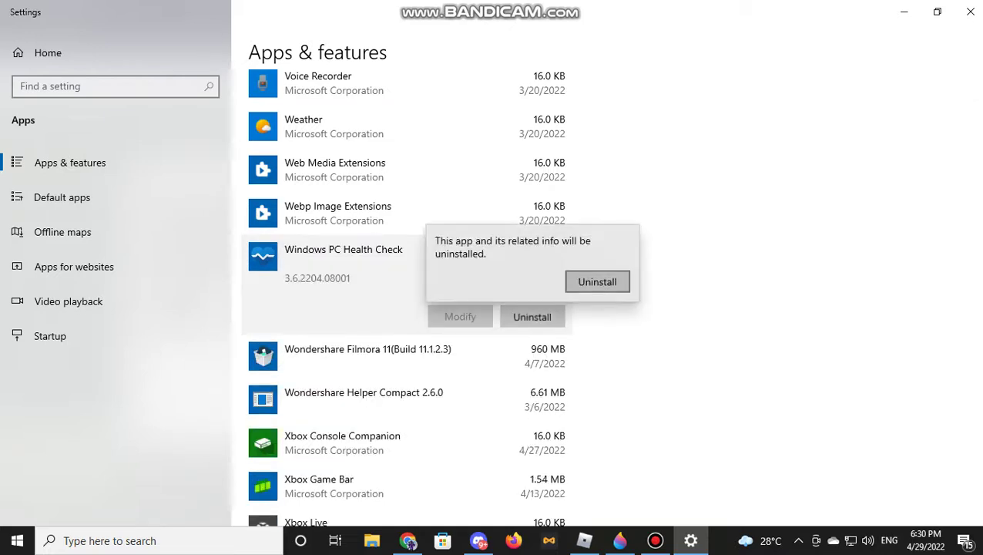
left_click(597, 281)
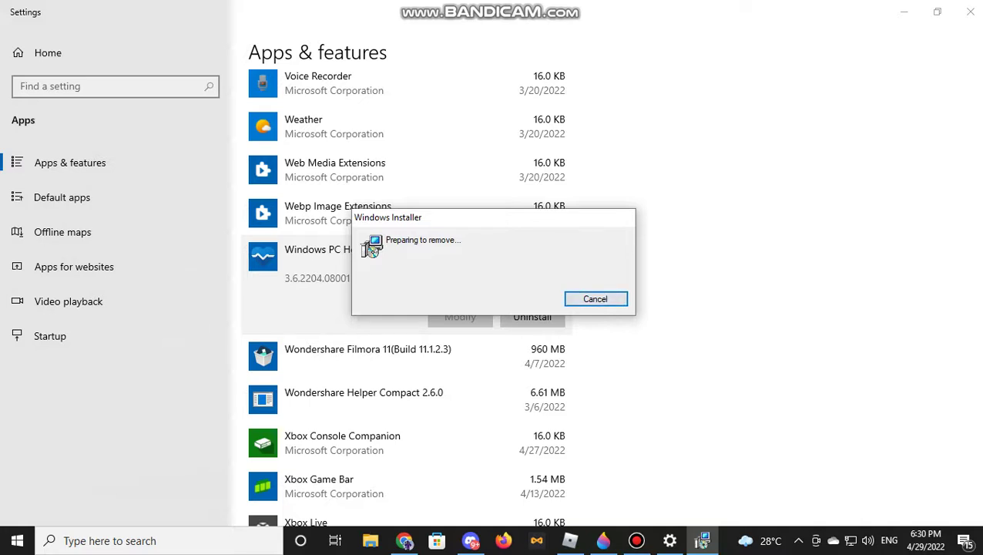
Step: Switch back to Paint 3D and write "Follow the on-screen instructions" on a new line below the second instruction
mouse_move(703, 541)
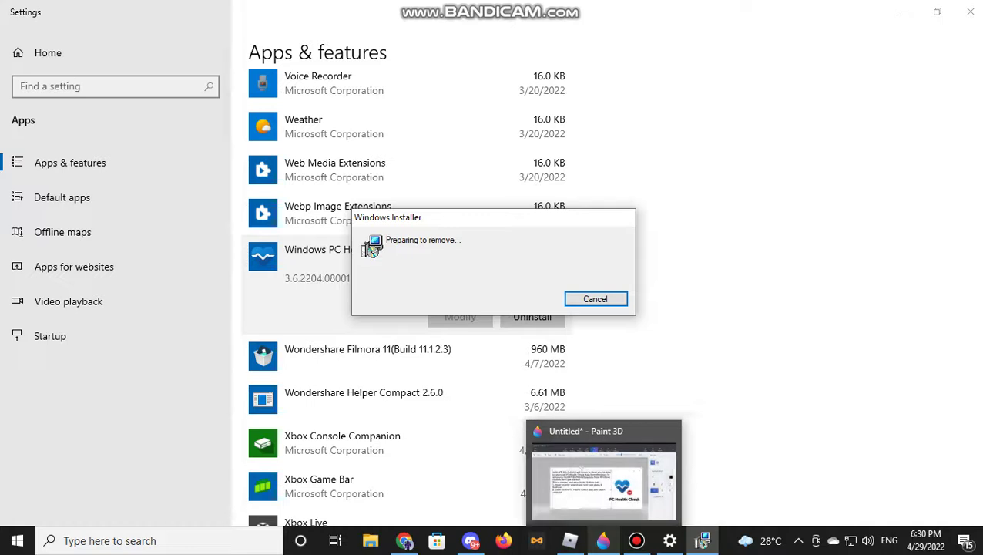
left_click(603, 540)
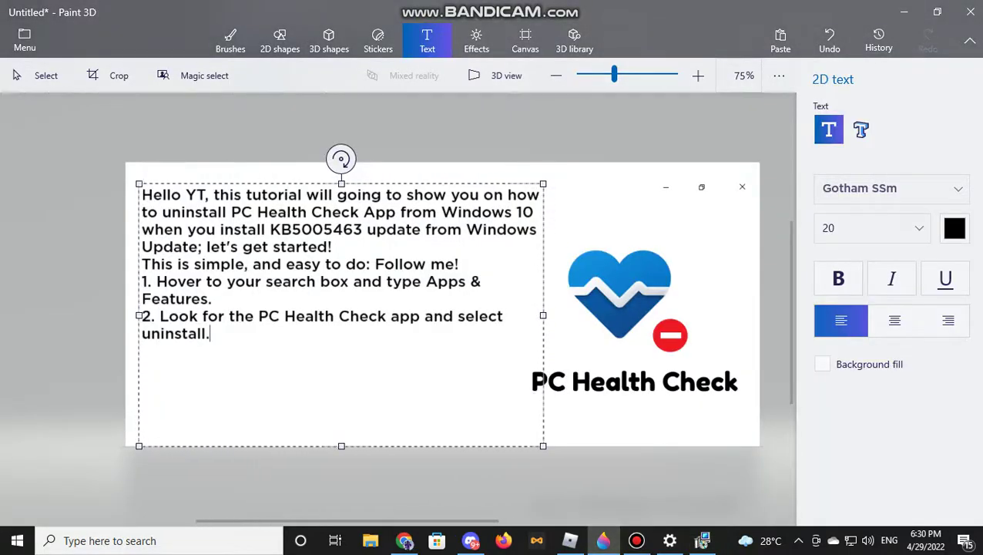
key("Return")
type("Follo")
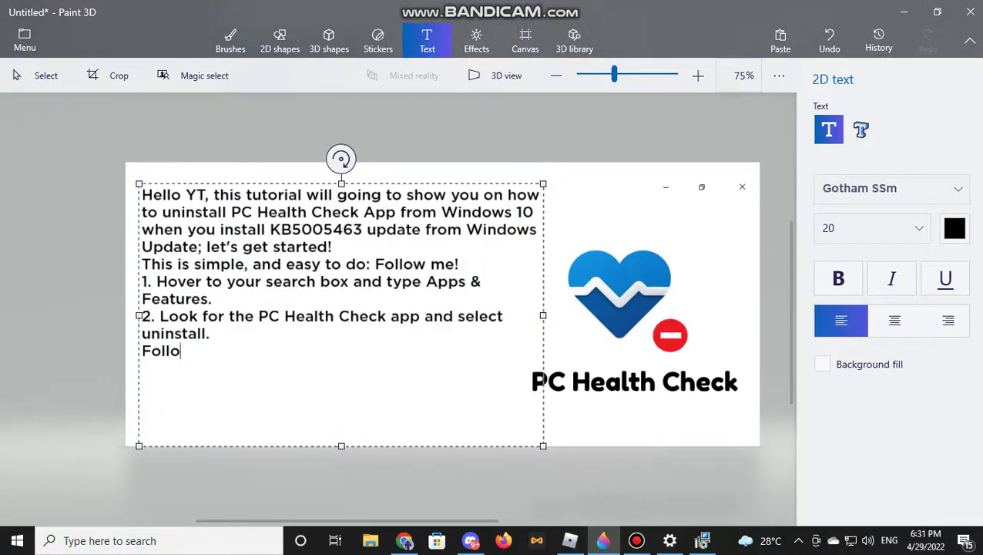
type("w the on")
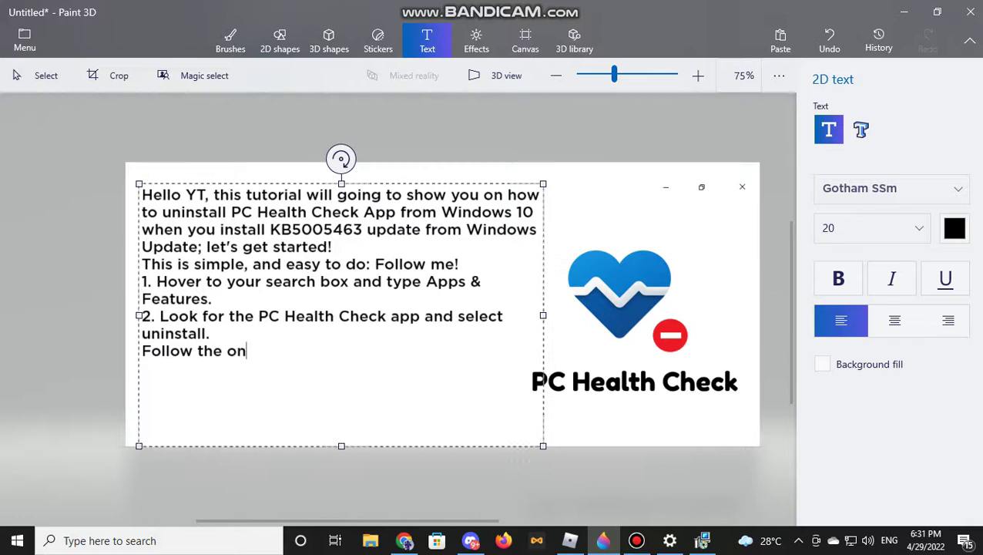
type("-scr")
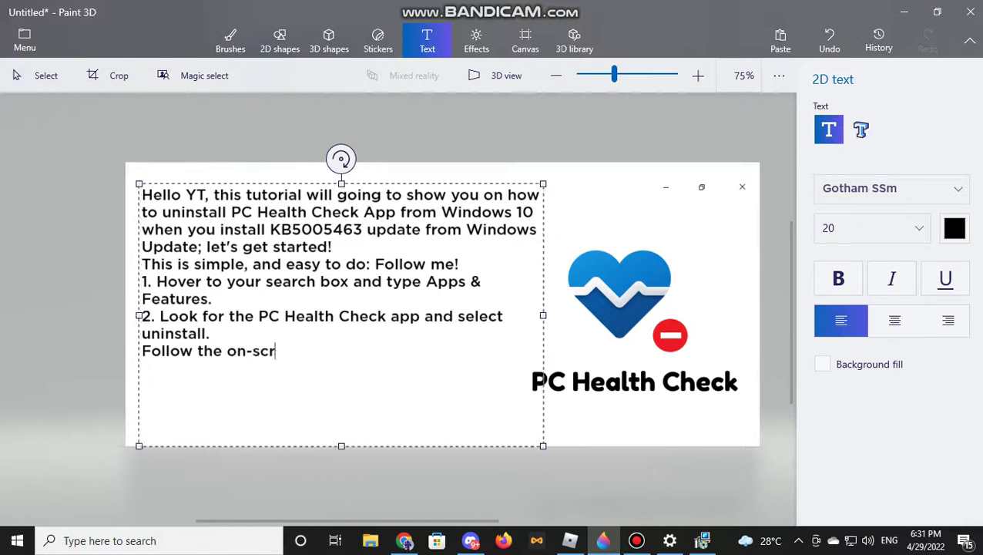
type("een ins")
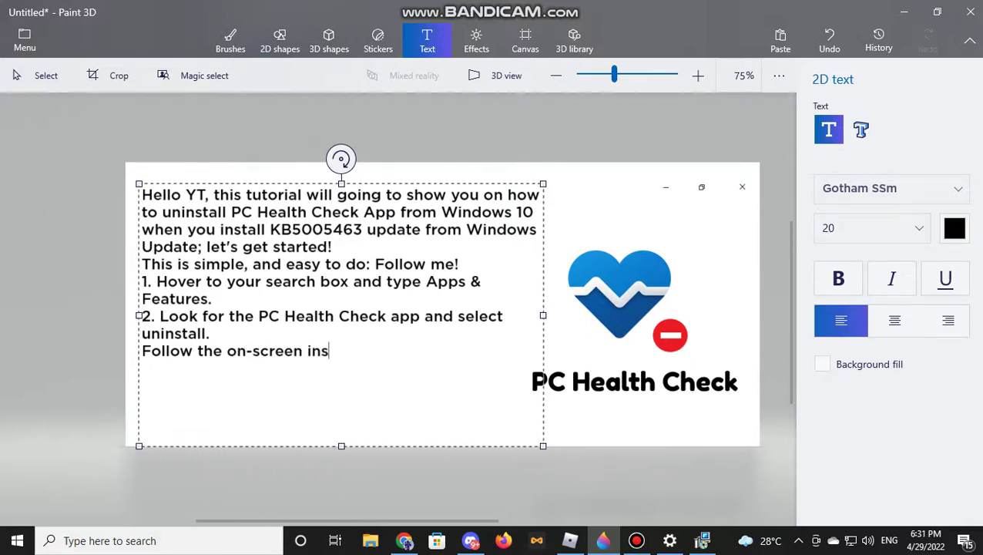
type("tructions ")
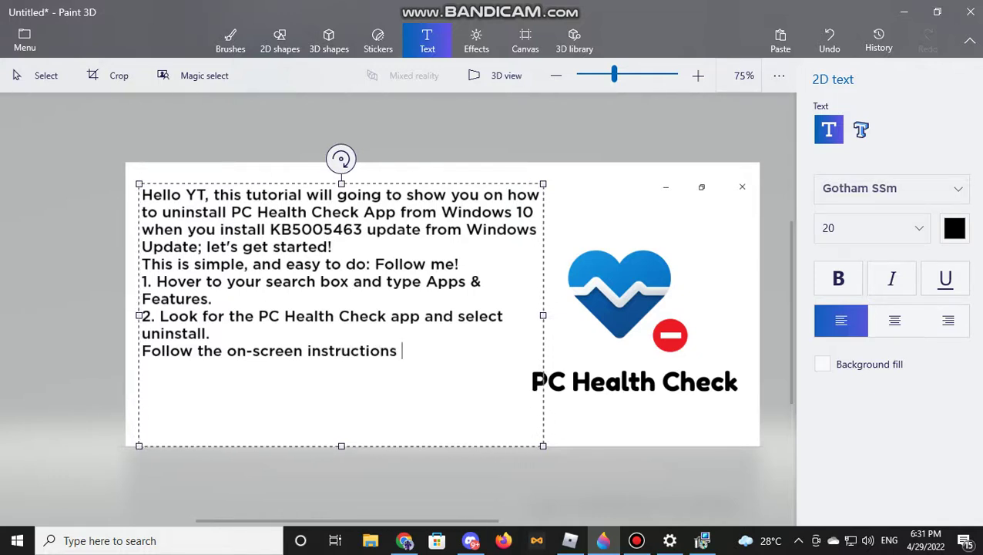
Step: Complete the sentence with "and when it's done, you are now ready to go!" and add a line break after it
type("and ")
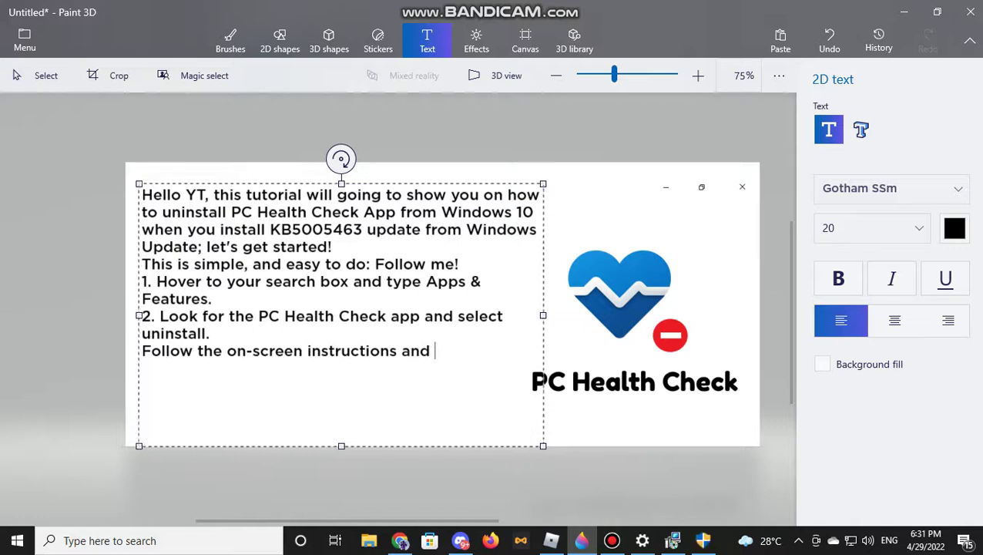
type("when i")
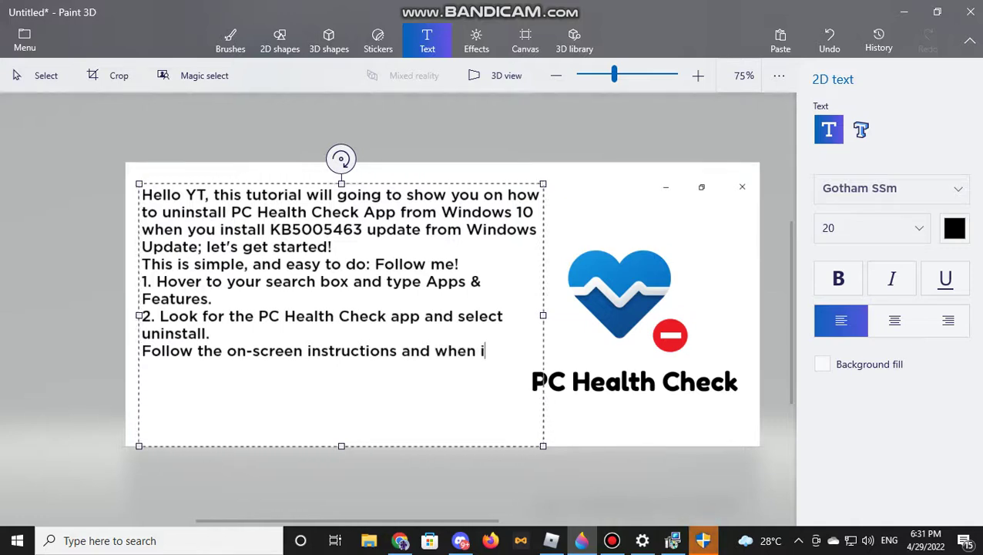
type("t's done")
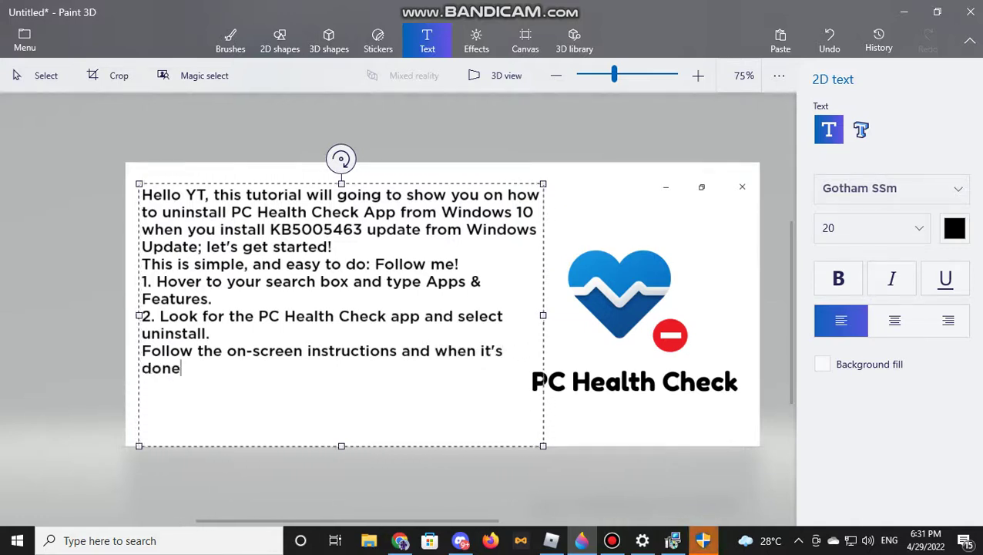
type(", yo")
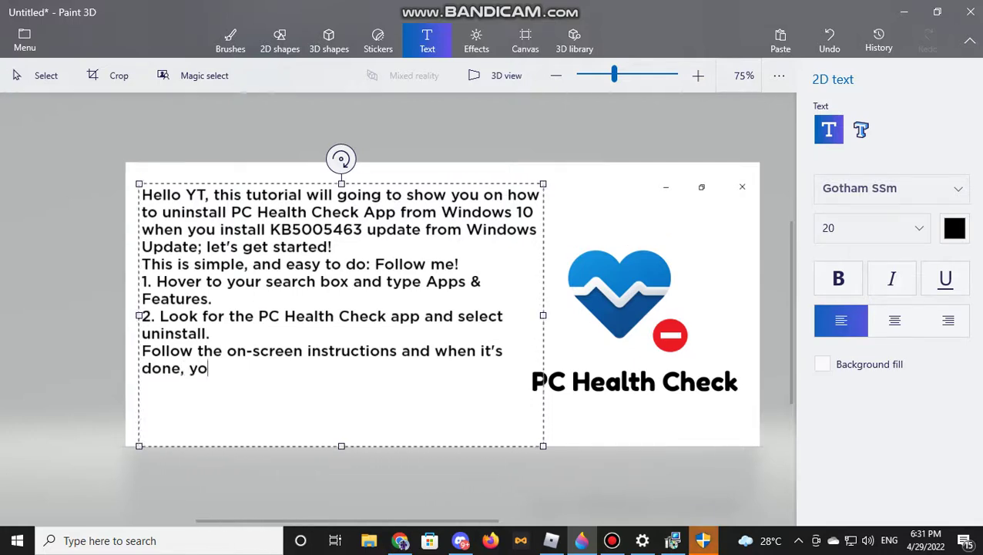
type("u are now ")
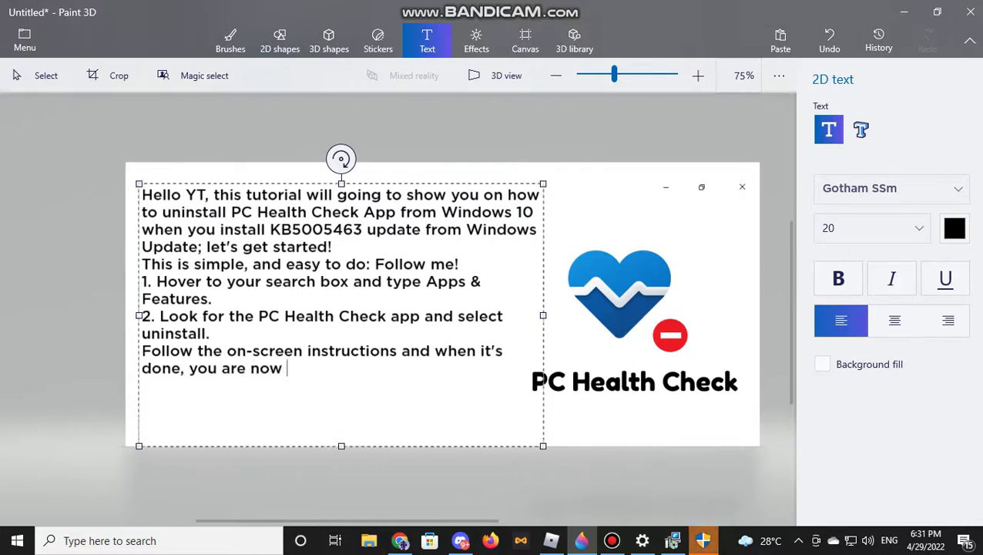
type("ready to ")
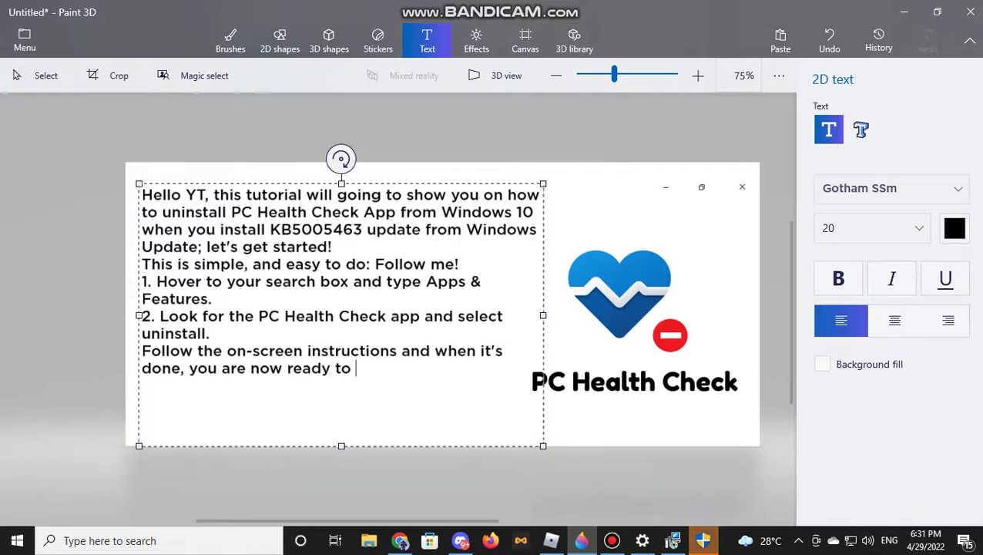
type("go!")
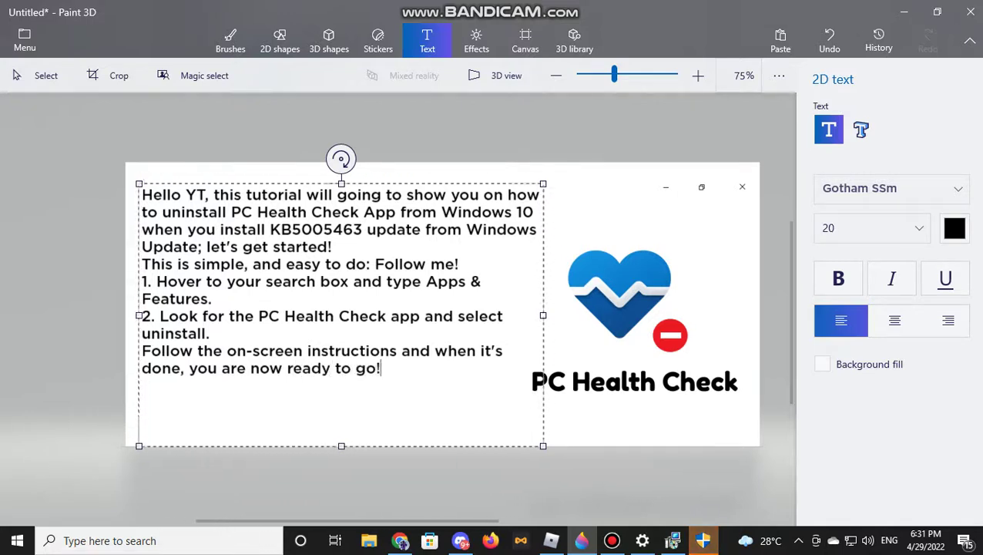
key("Return")
type("Thanks f")
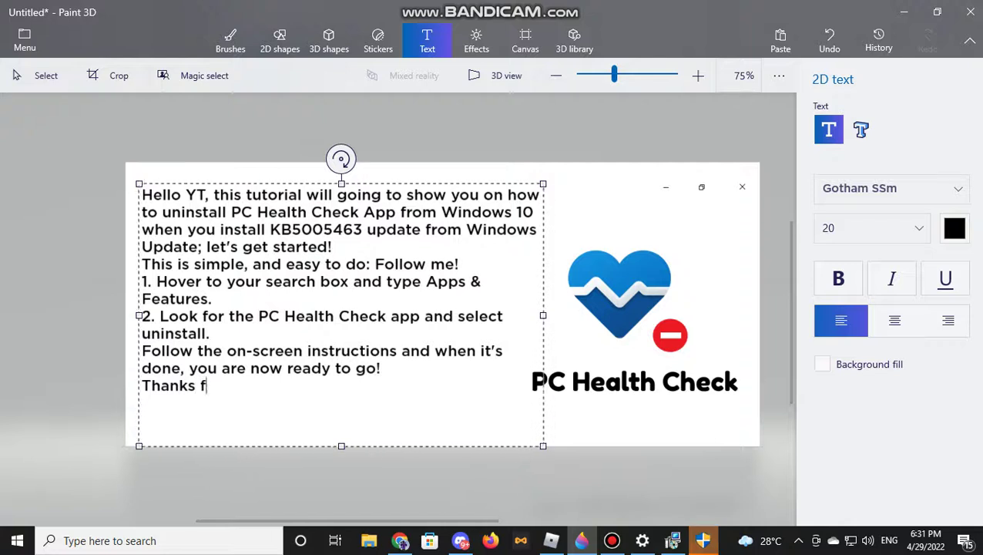
type("or watchi")
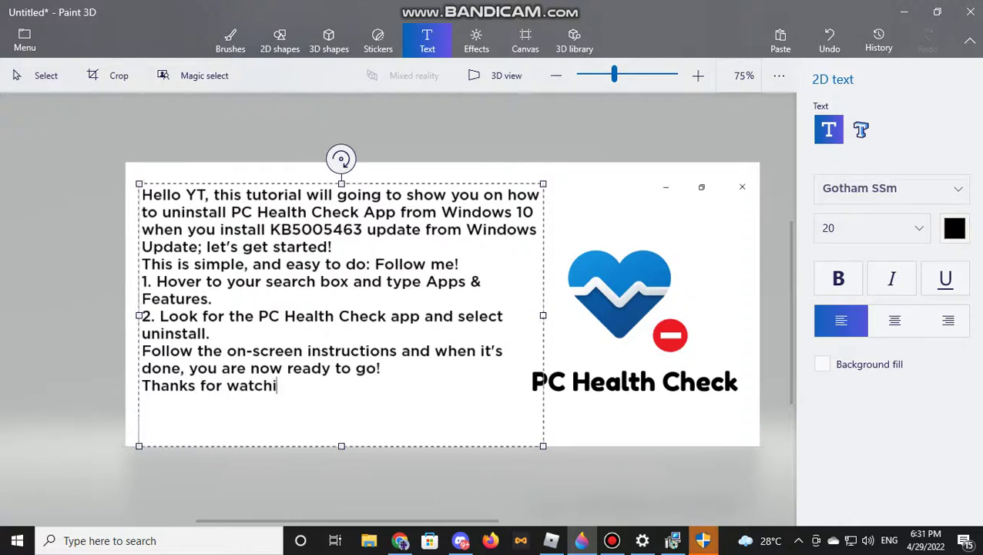
key("BackSpace")
key("BackSpace")
key("BackSpace")
key("BackSpace")
key("BackSpace")
key("BackSpace")
key("BackSpace")
key("BackSpace")
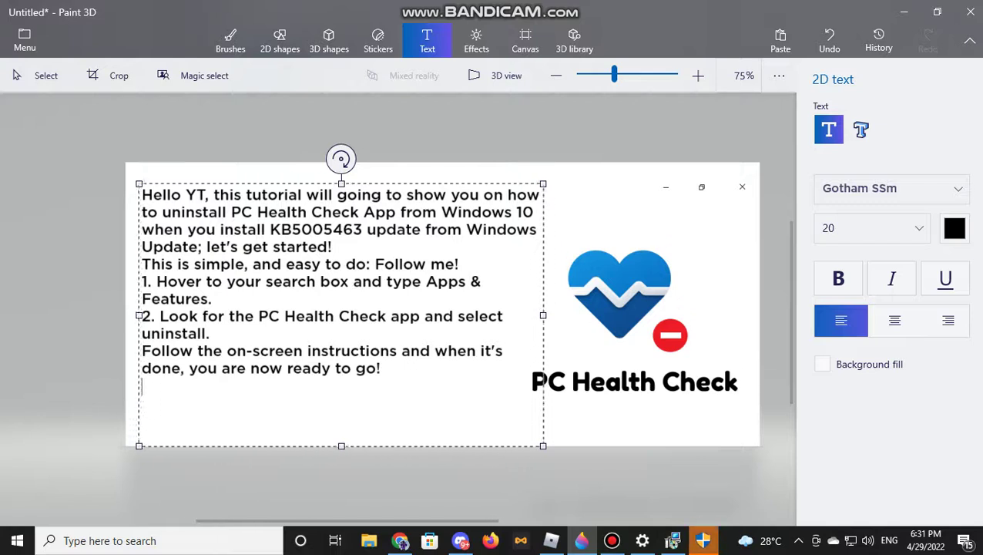
Step: Write "When the UAC prompts, click Yes." on the empty last line and approve the pending Windows PC Health Check permission request
mouse_move(703, 539)
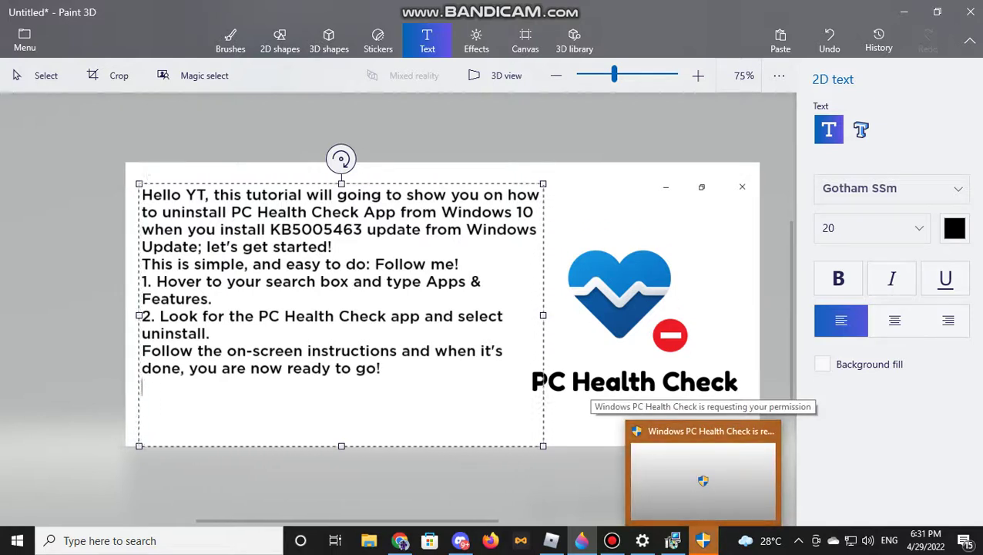
type("W")
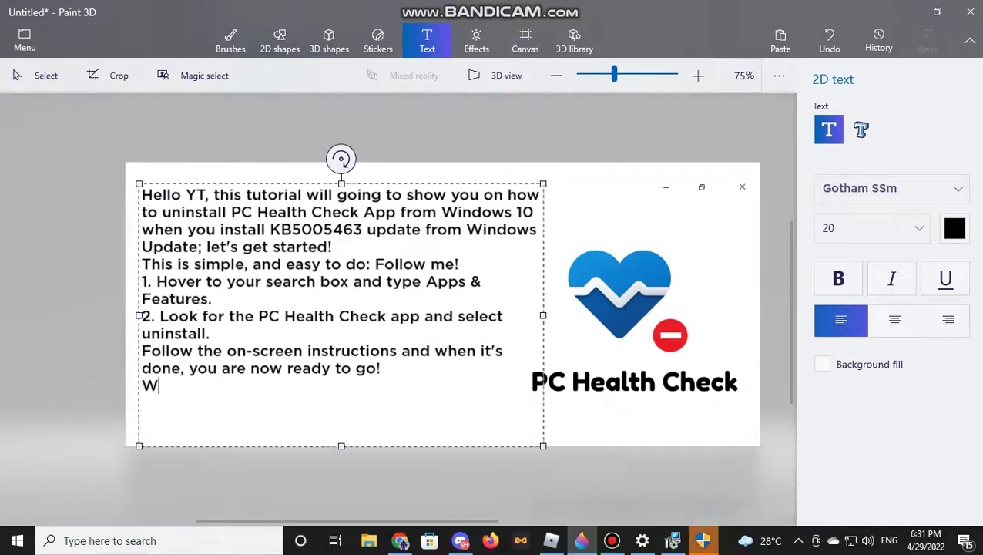
type("hen t")
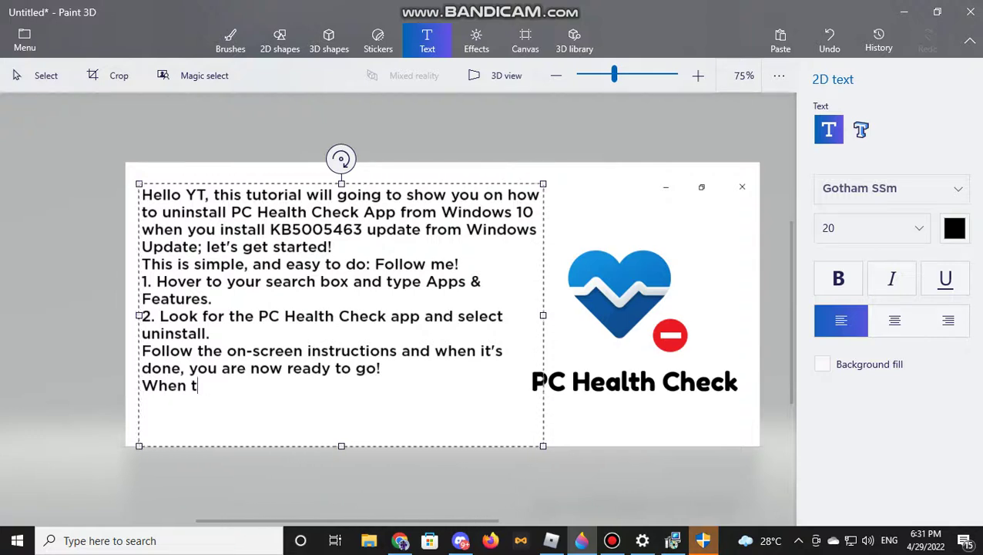
type("he UAC p")
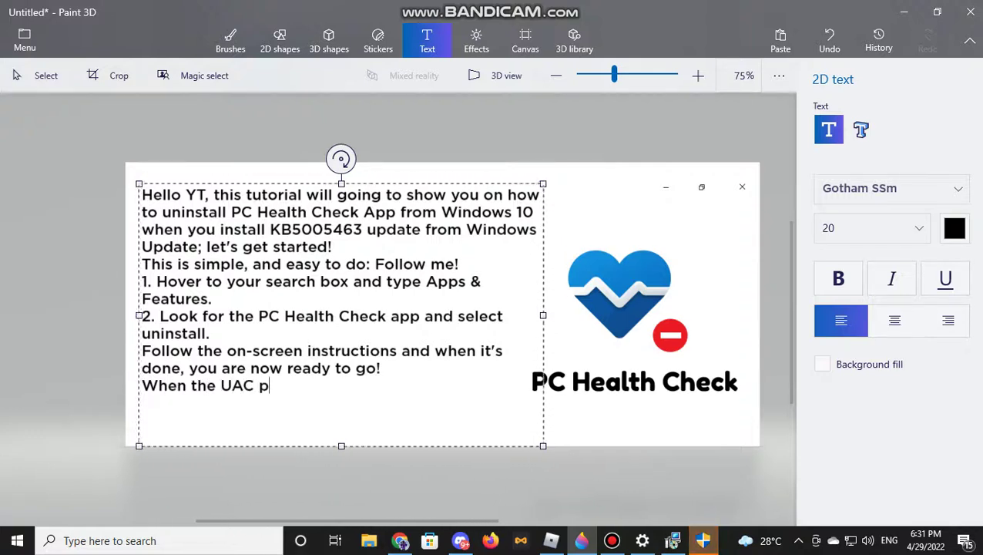
type("rompts, ")
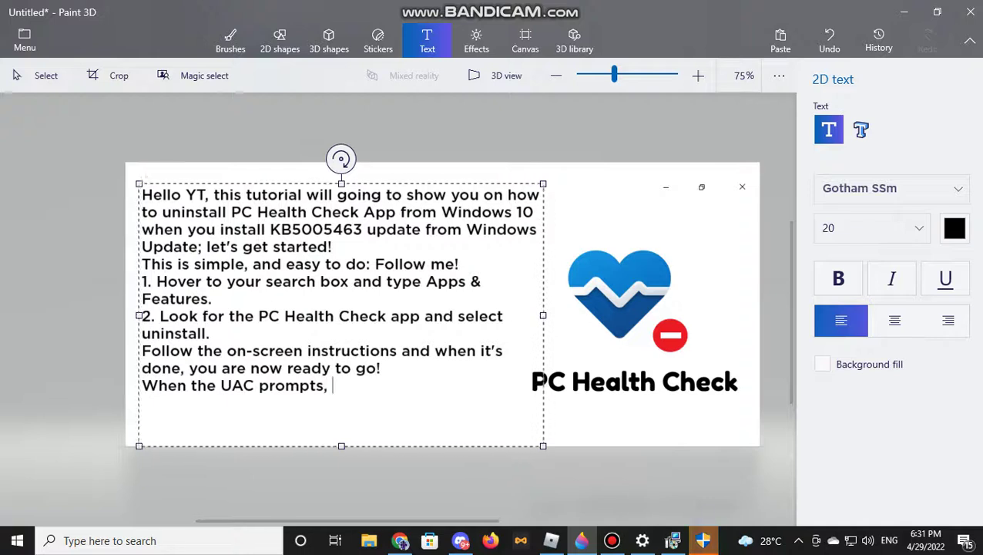
type("click Yes.")
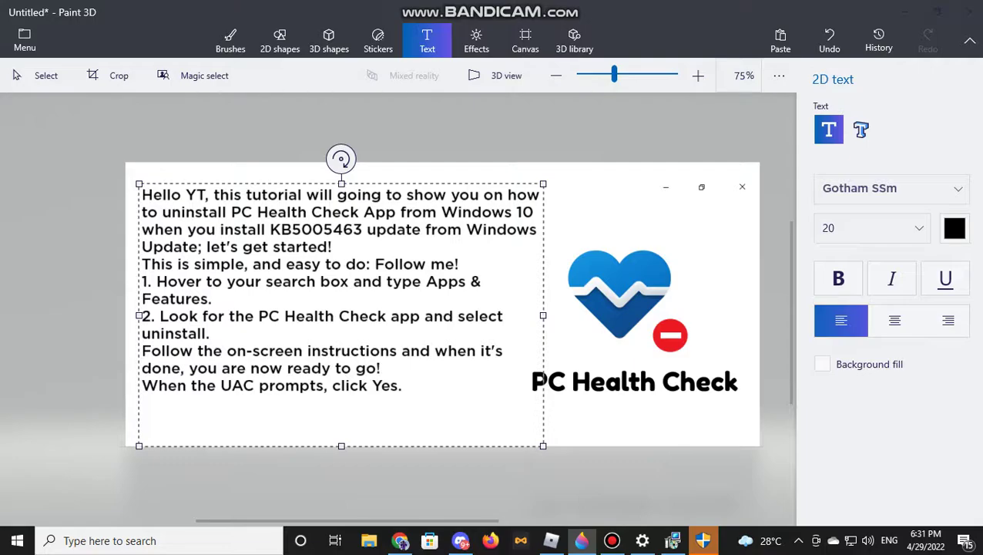
left_click(380, 367)
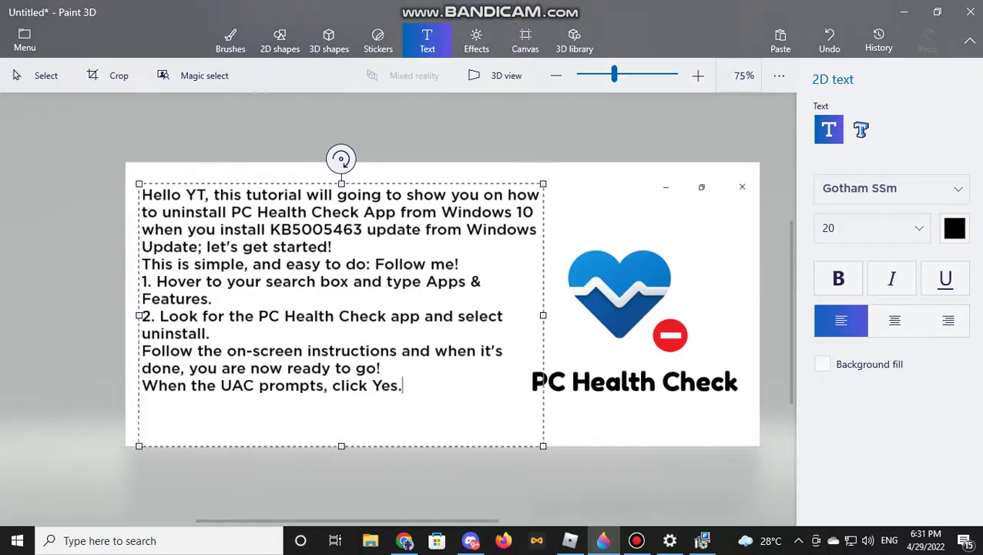
Step: Add the closing text "Done! Thank you for watching, Bye and see you in the next video!" on a new line below the UAC instruction
key("Return")
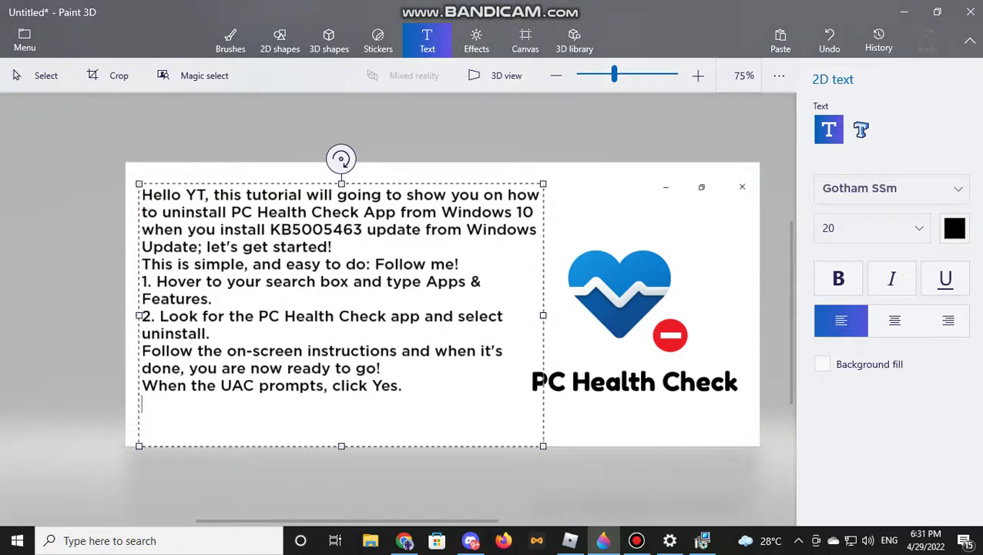
type("Done,")
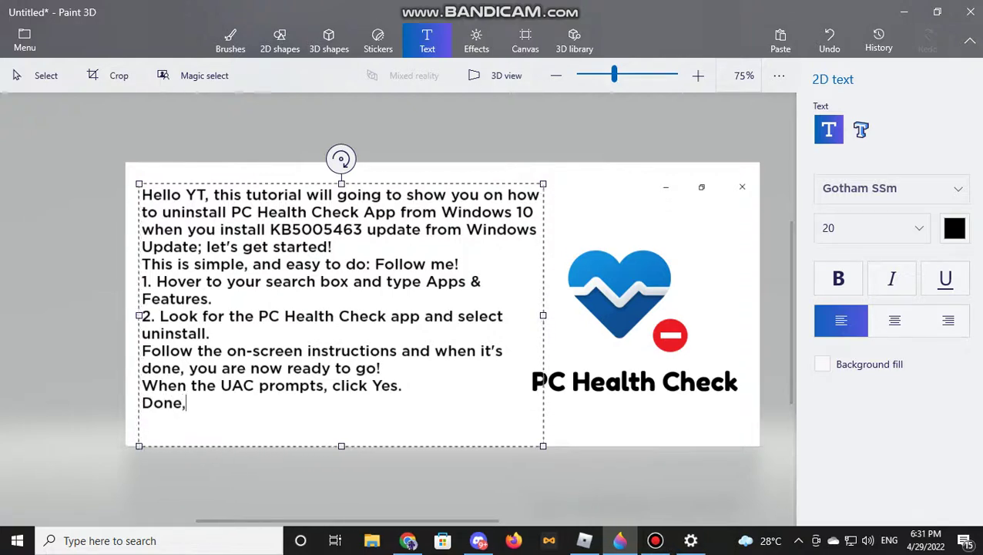
key("BackSpace")
type("! T")
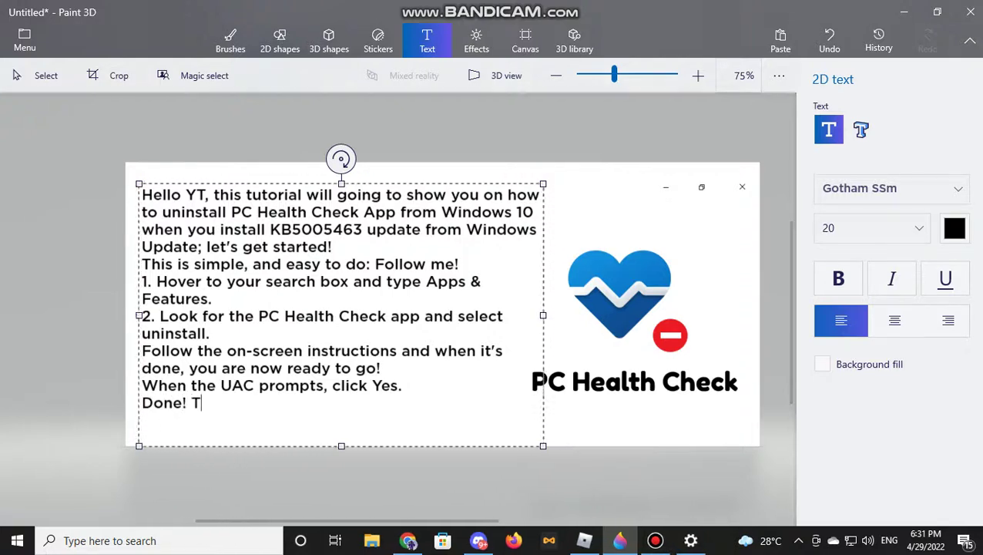
type("hank you fo")
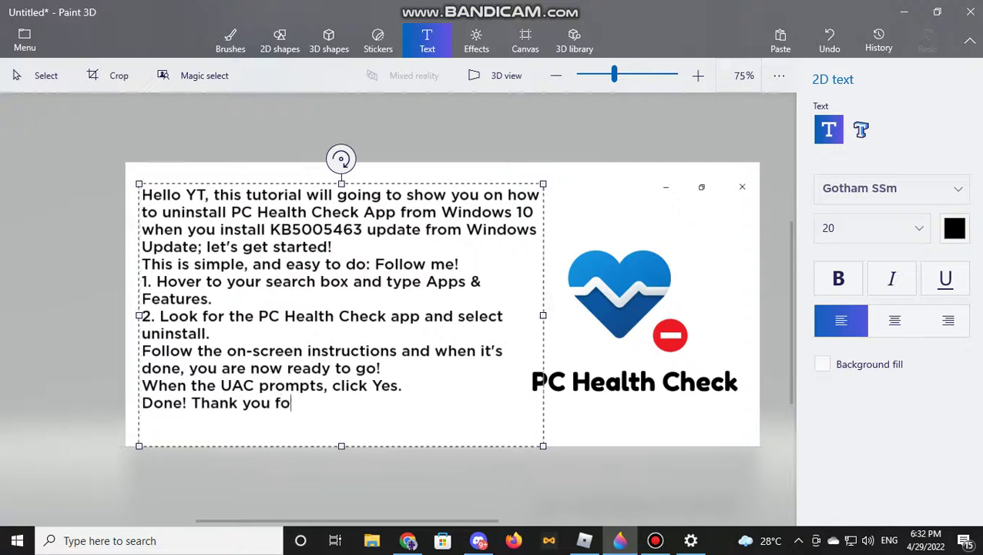
type("r watchin")
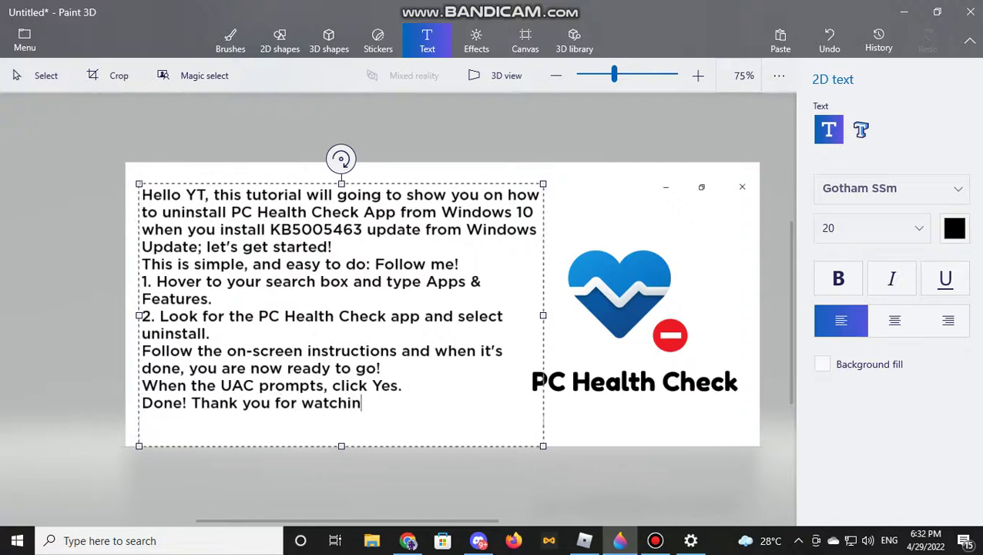
type("g, ")
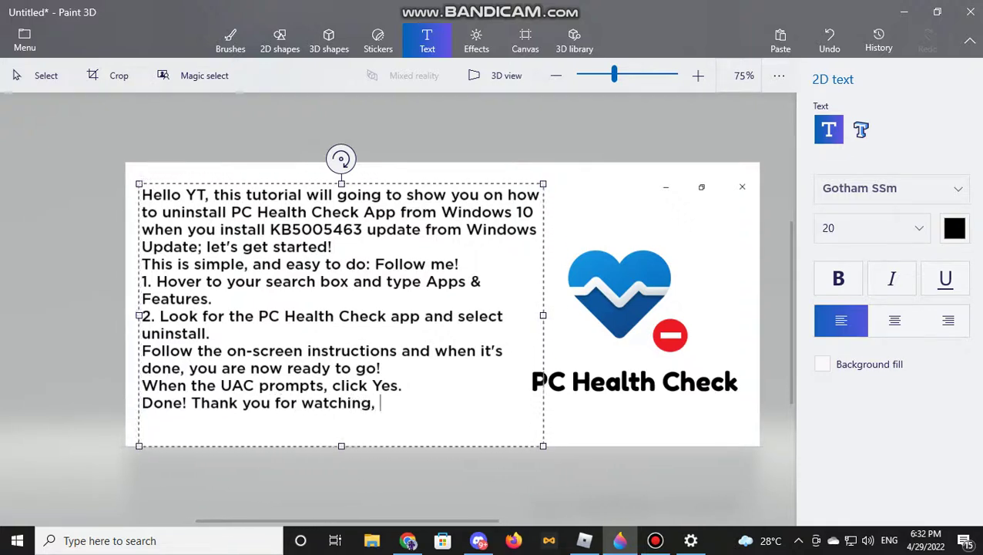
type("Bye ")
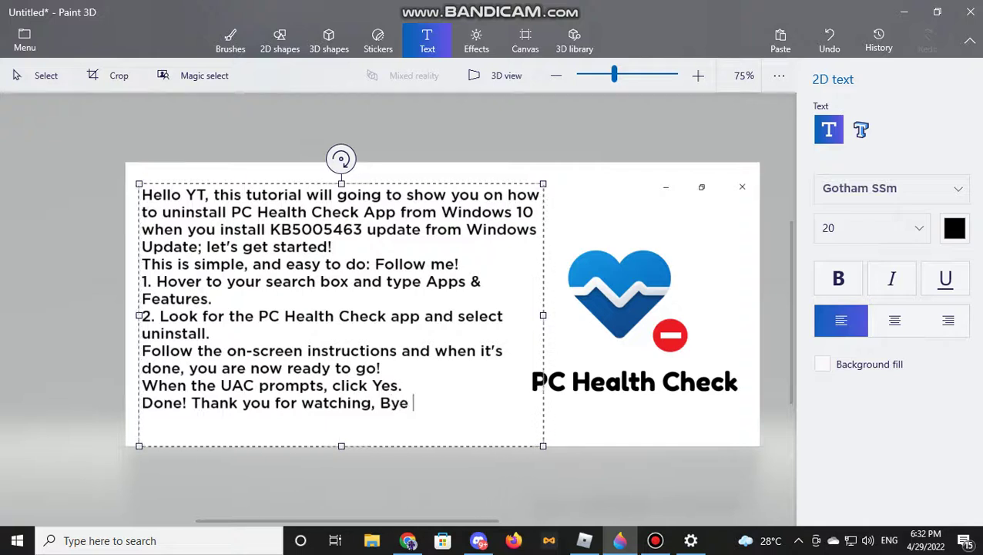
type("and see you in")
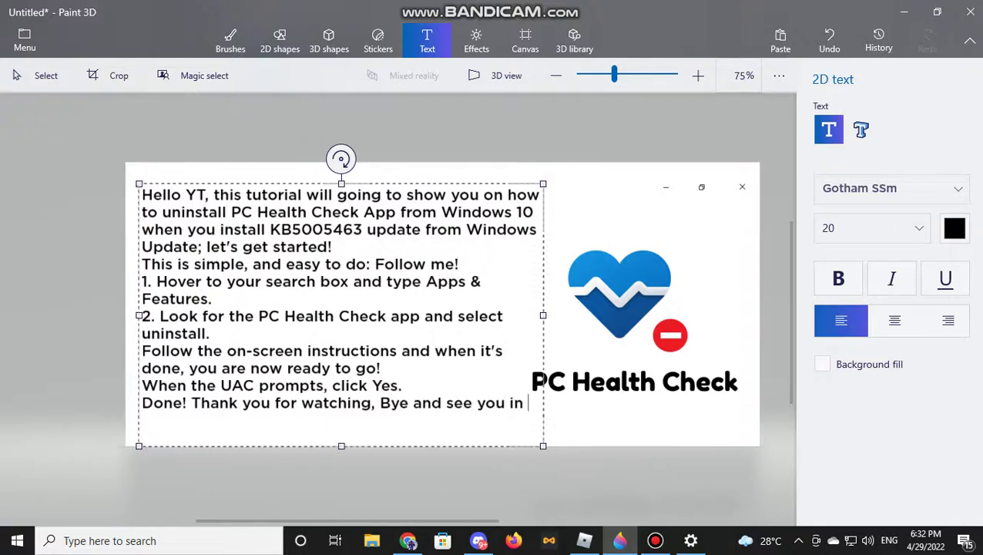
type(" the next ")
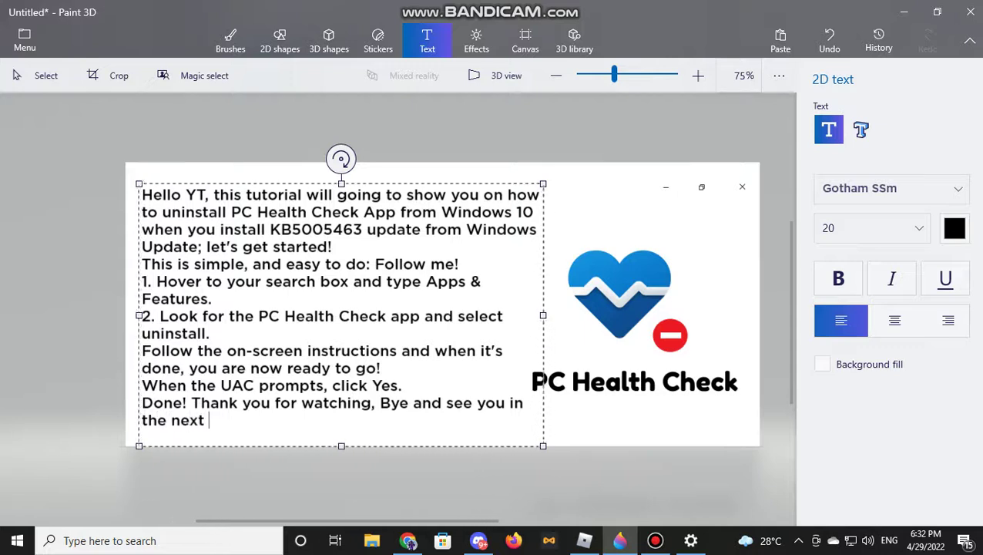
type("video!")
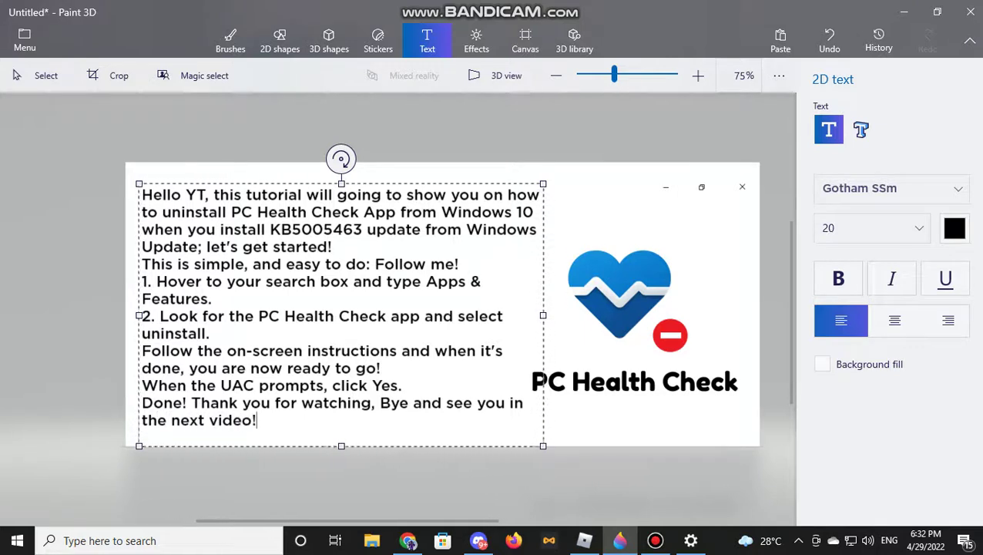